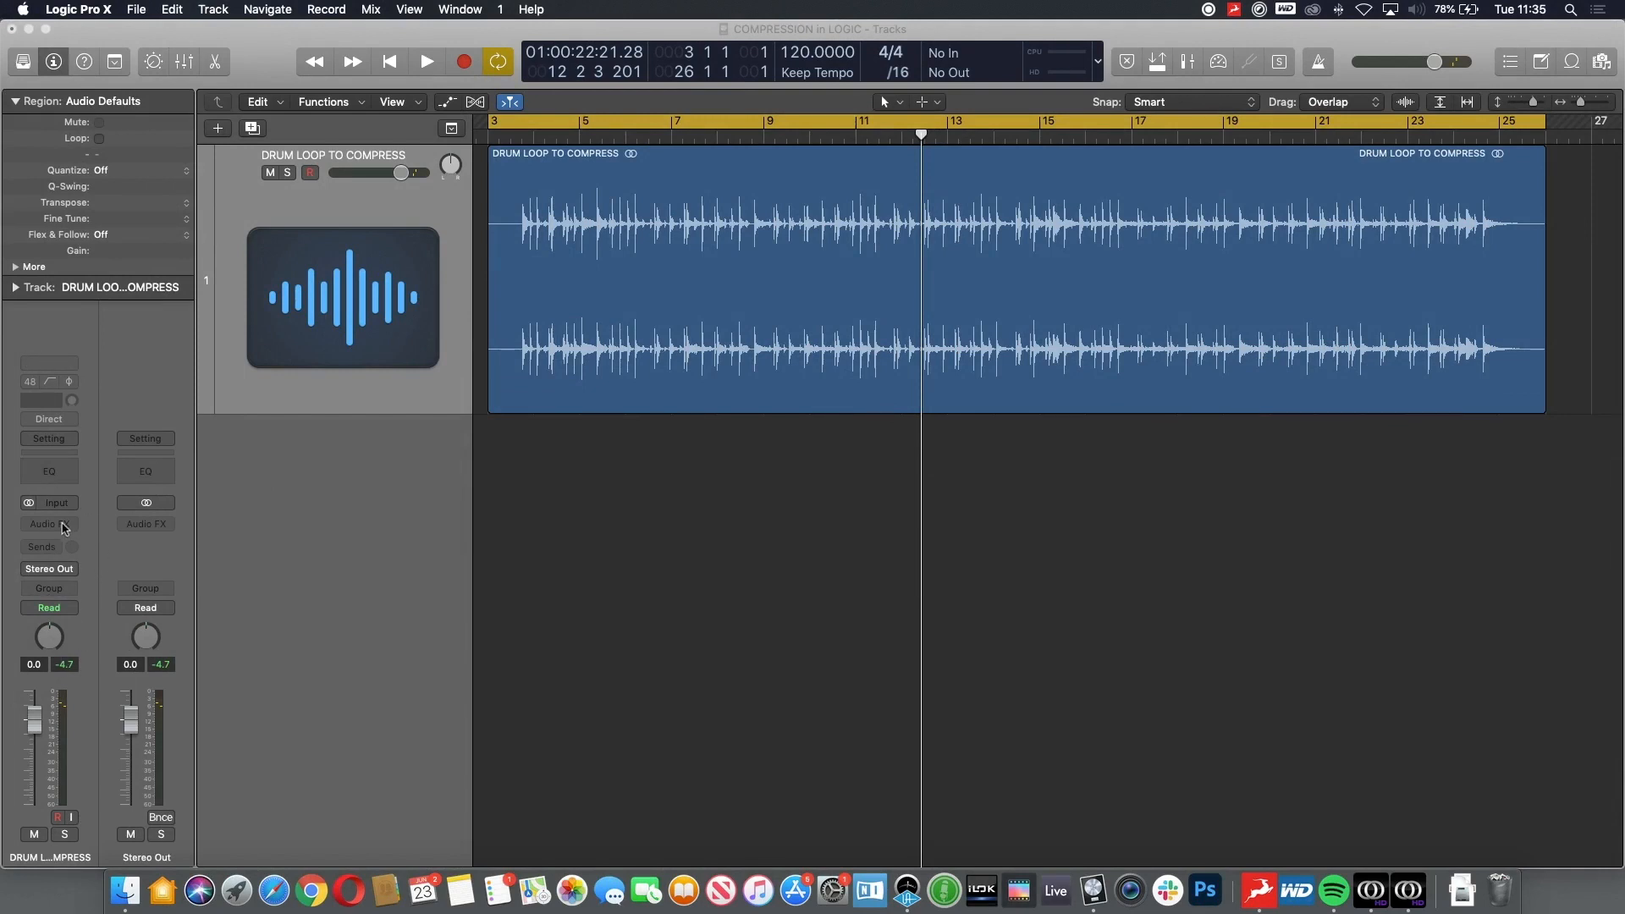
- Insert the stereo Compressor from the Dynamics effects on the drum loop channel and place its window in mid-screen
left_click(64, 525)
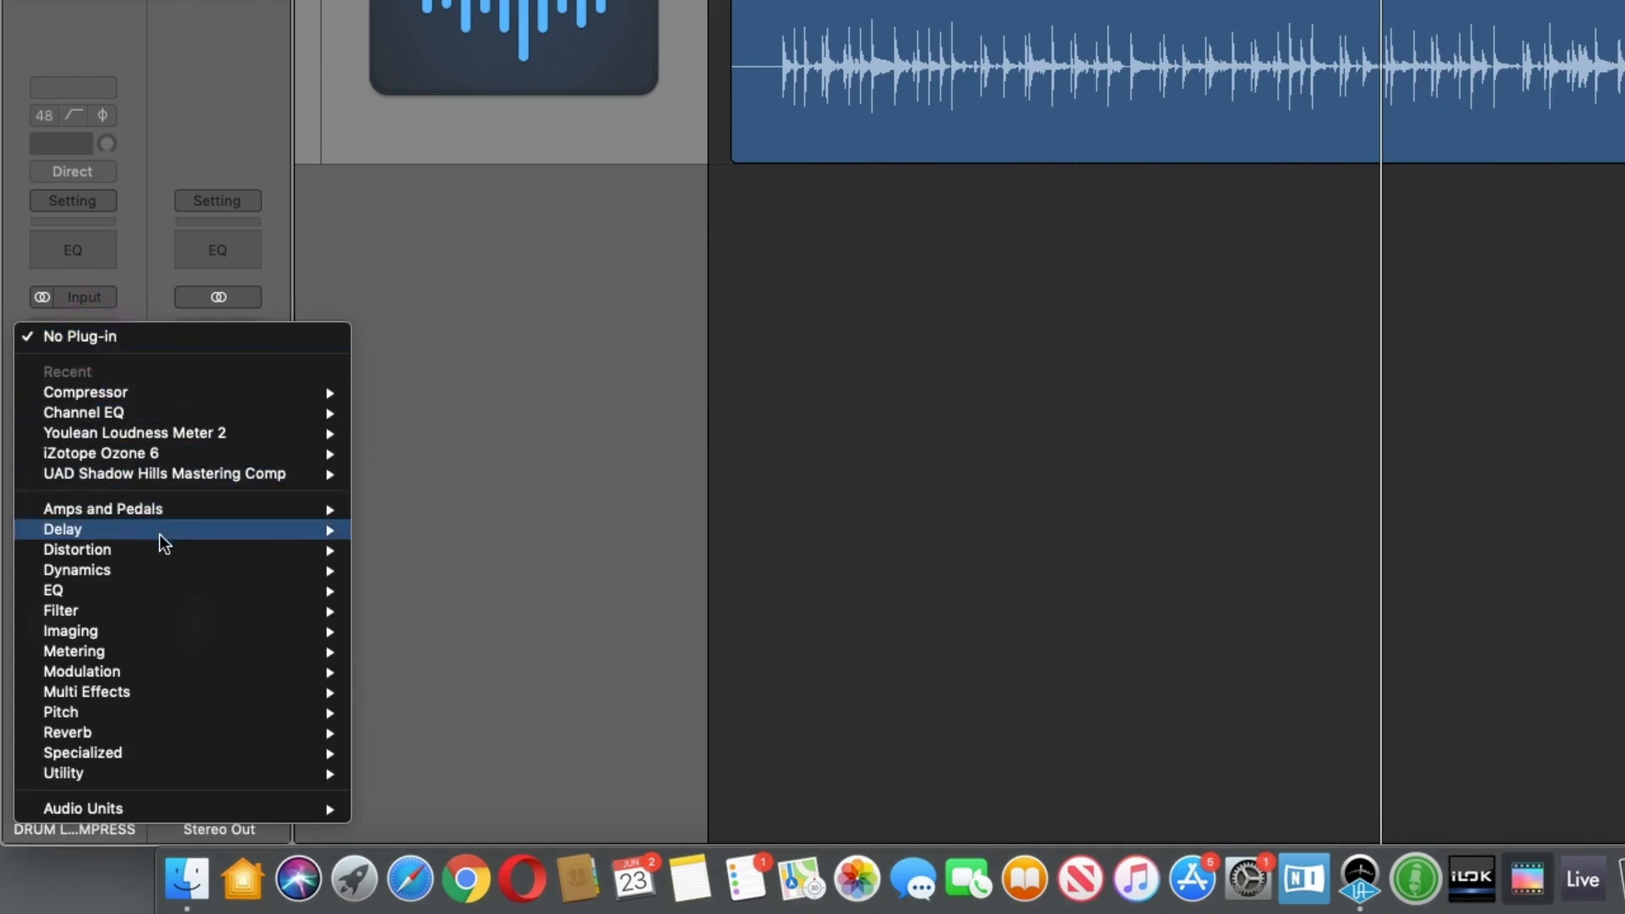
mouse_move(168, 572)
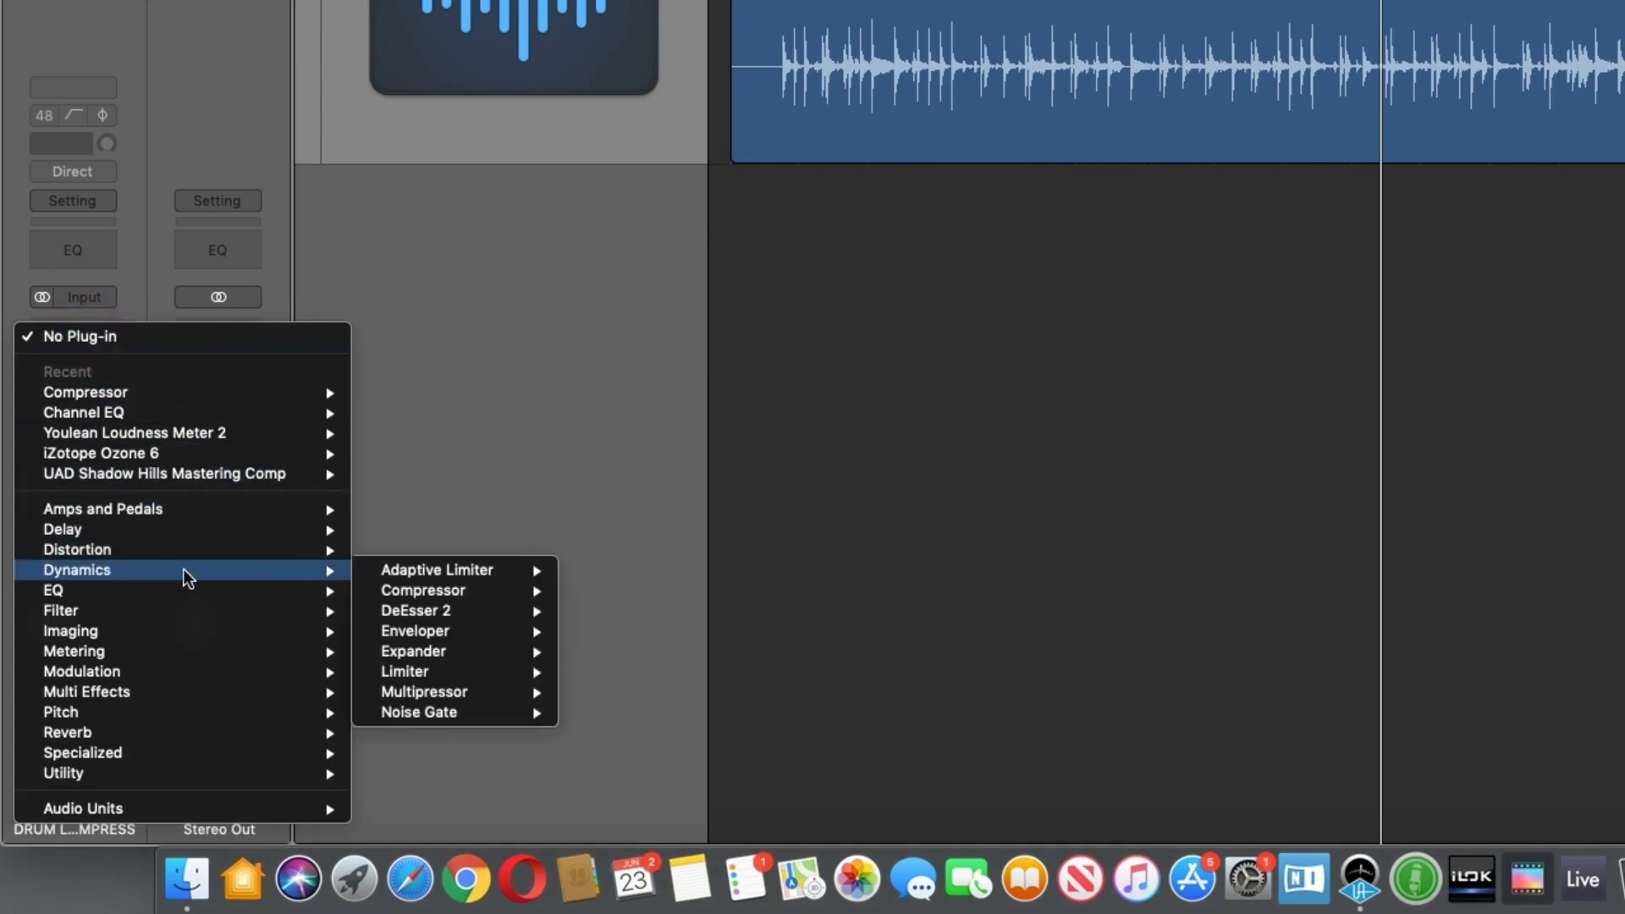
mouse_move(484, 597)
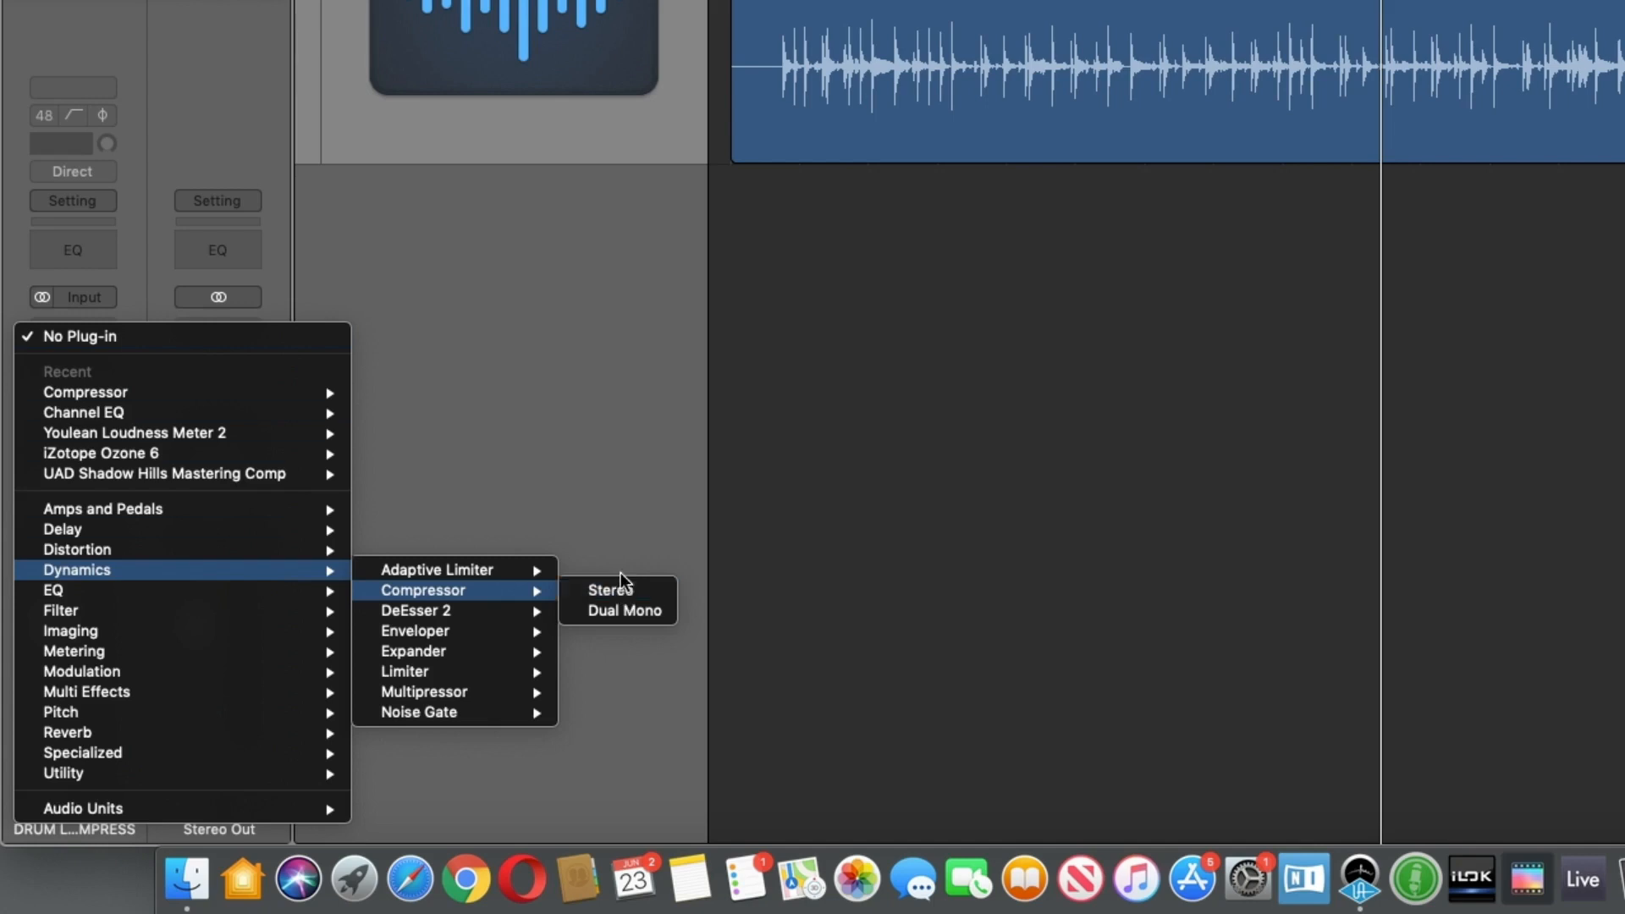
left_click(597, 439)
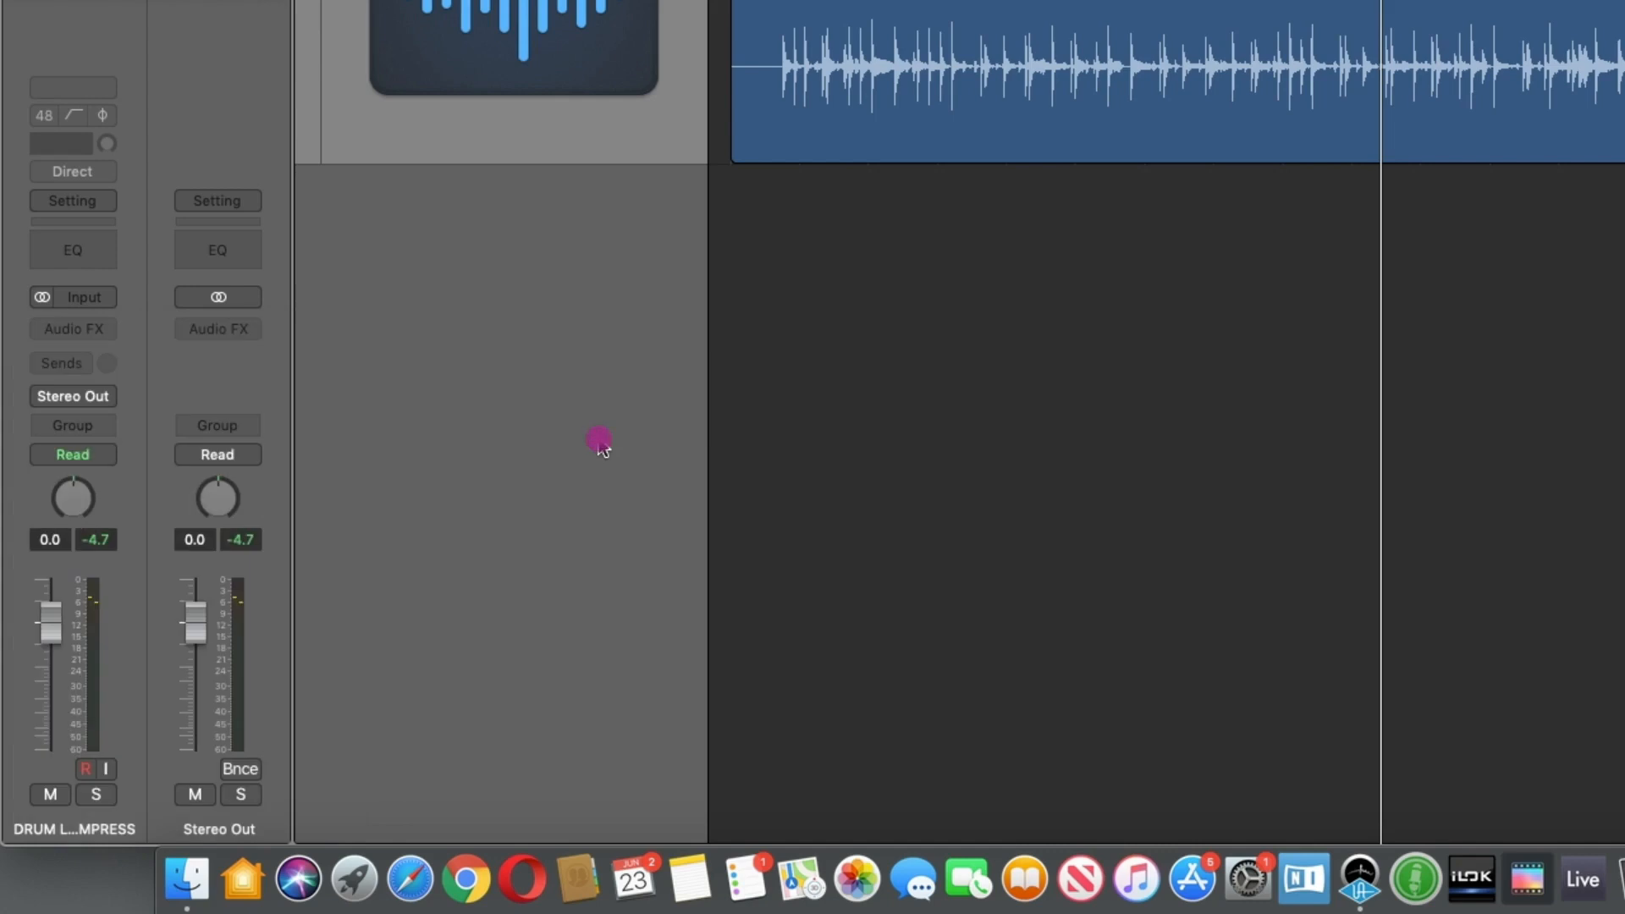
left_click(83, 223)
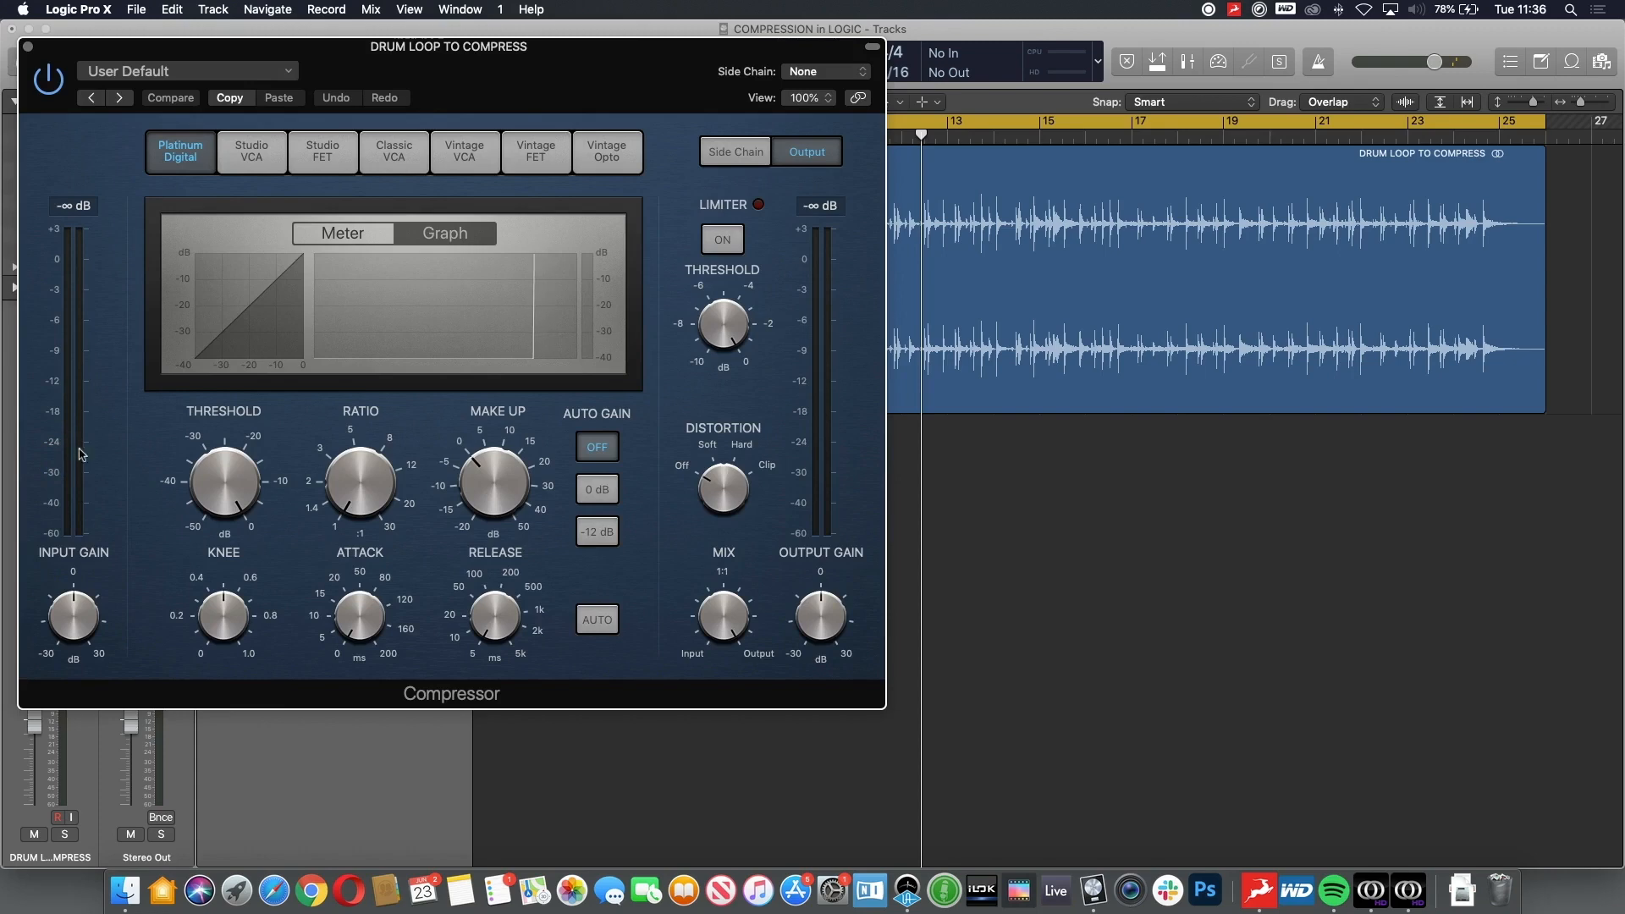
left_click_drag(510, 82, 794, 210)
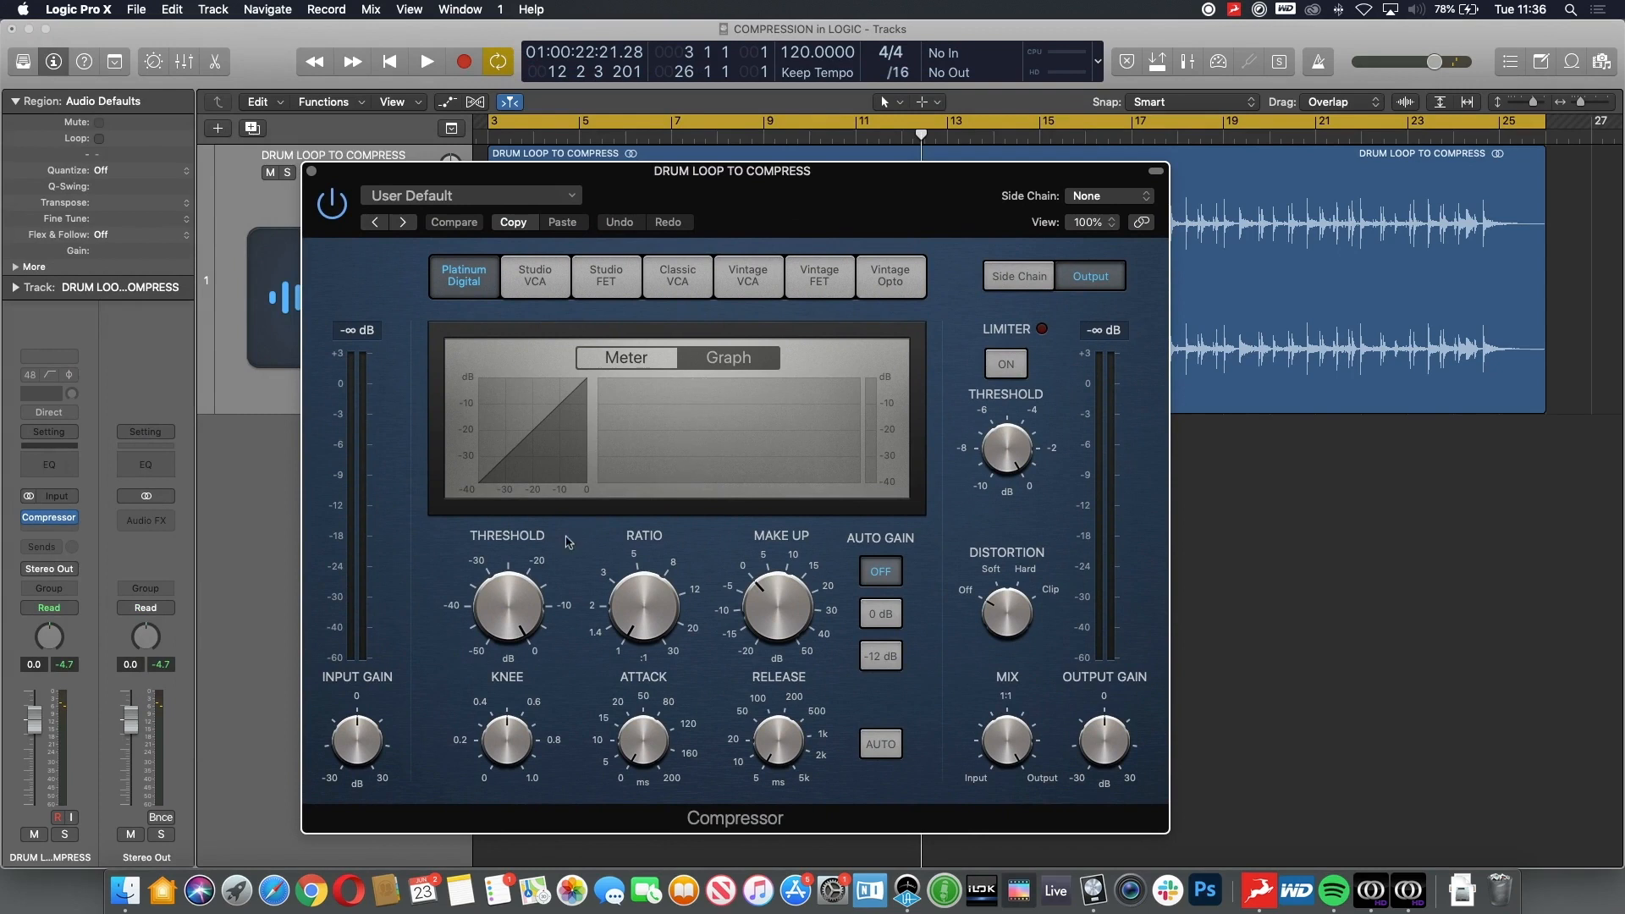
- Set the compressor to neutral values: threshold 0 dB, ratio 1:1, attack 0 ms and release 5 ms
mouse_move(585, 574)
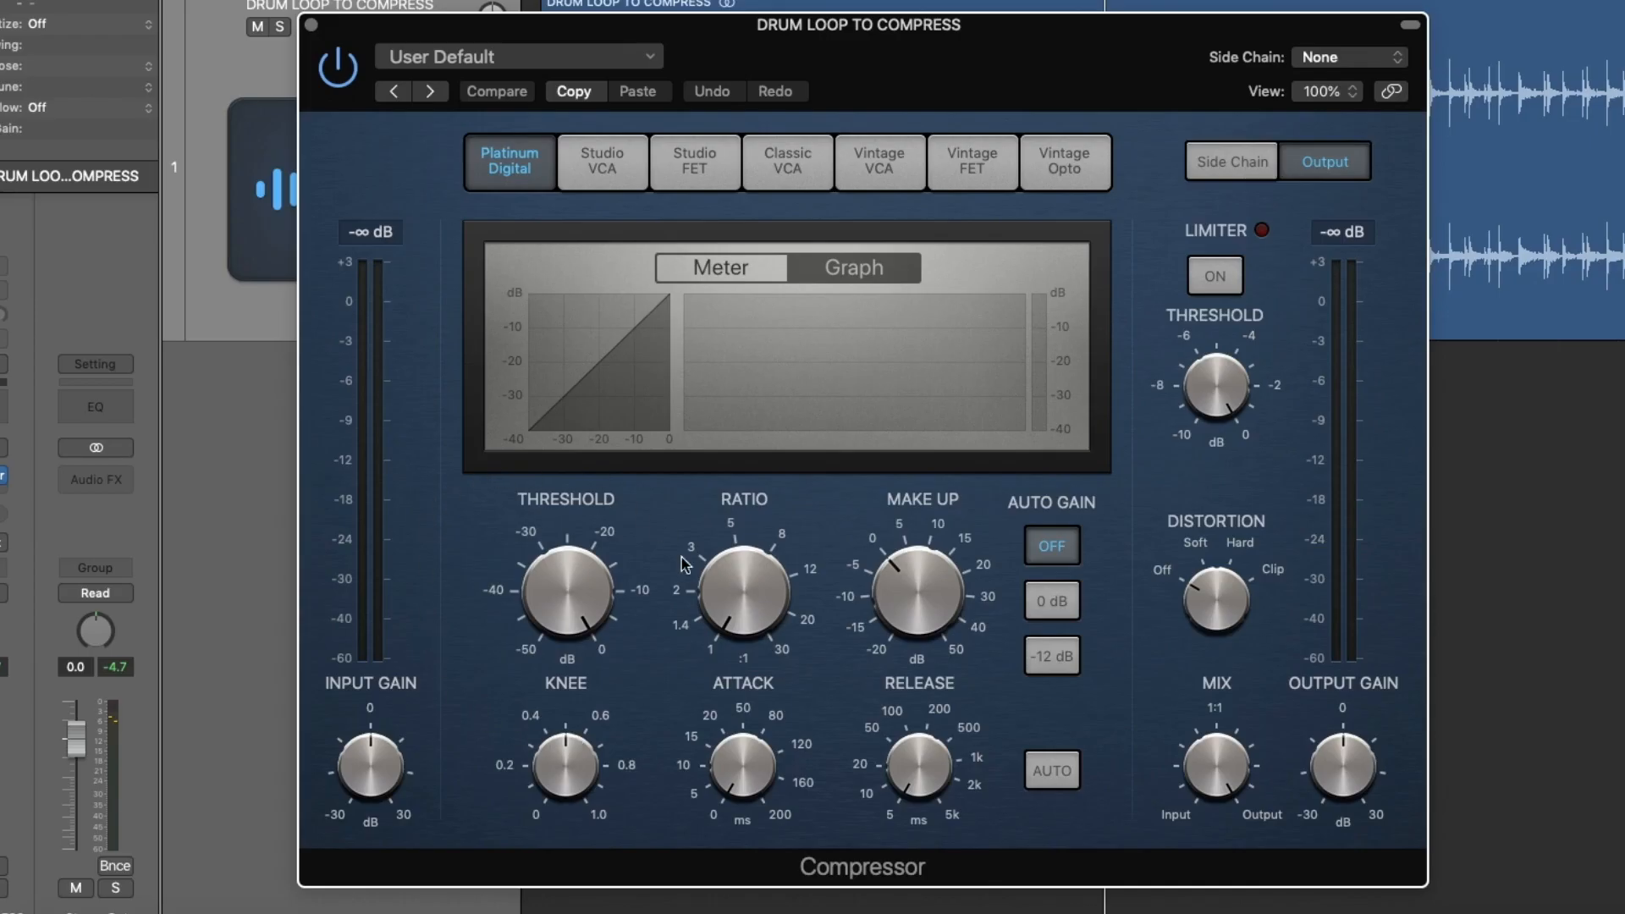
mouse_move(649, 673)
left_click_drag(552, 613, 542, 561)
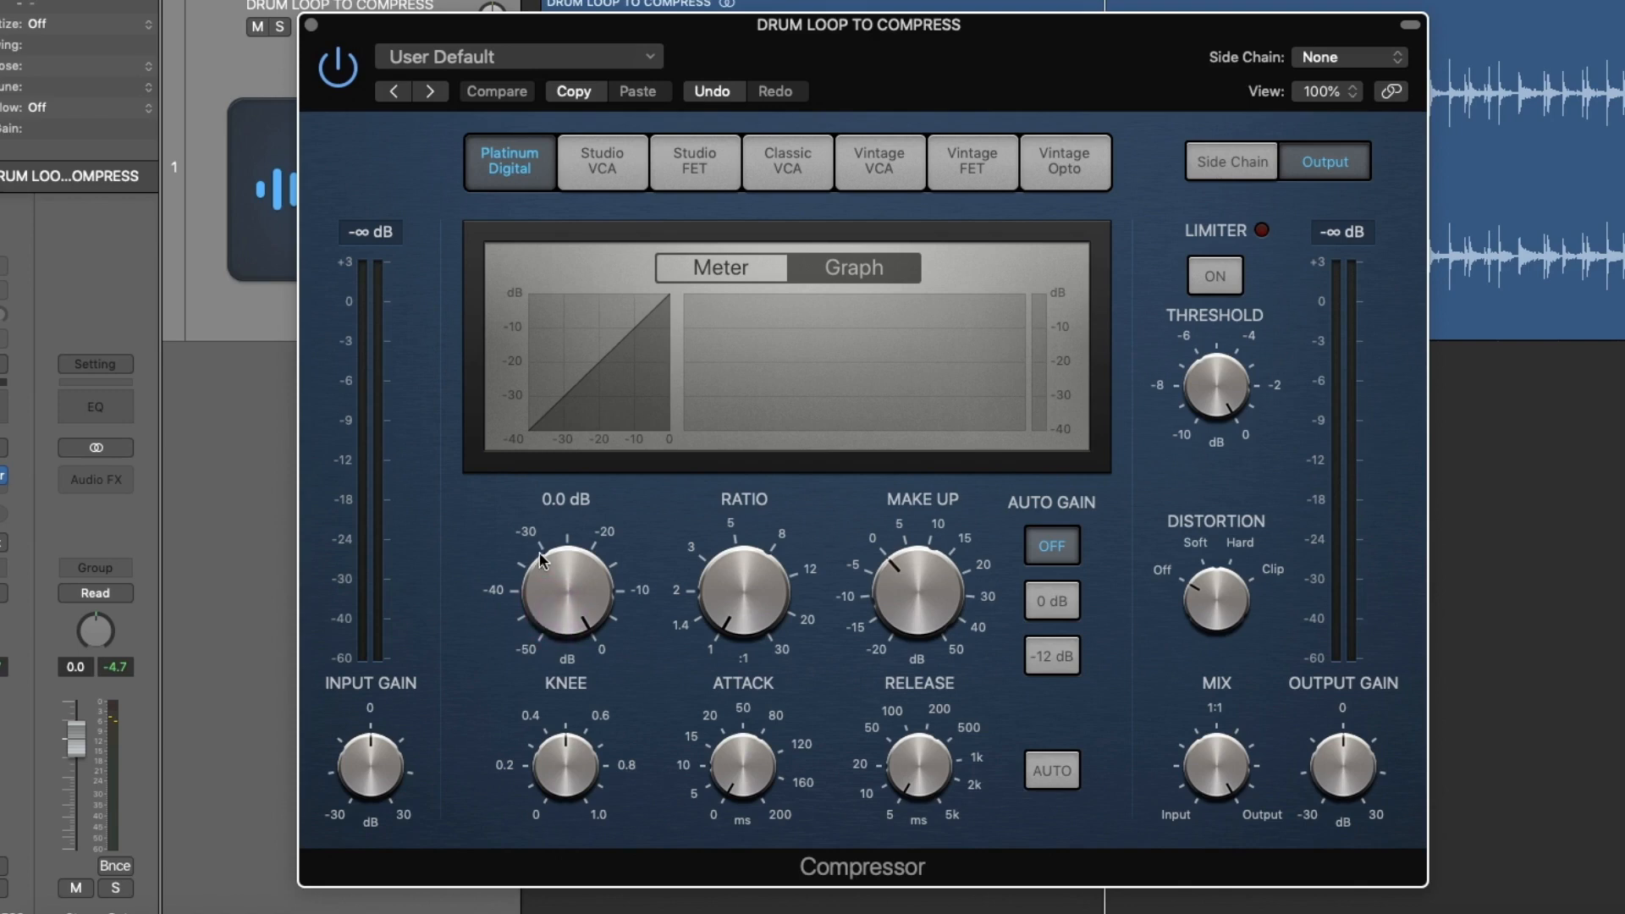
left_click_drag(551, 601, 551, 549)
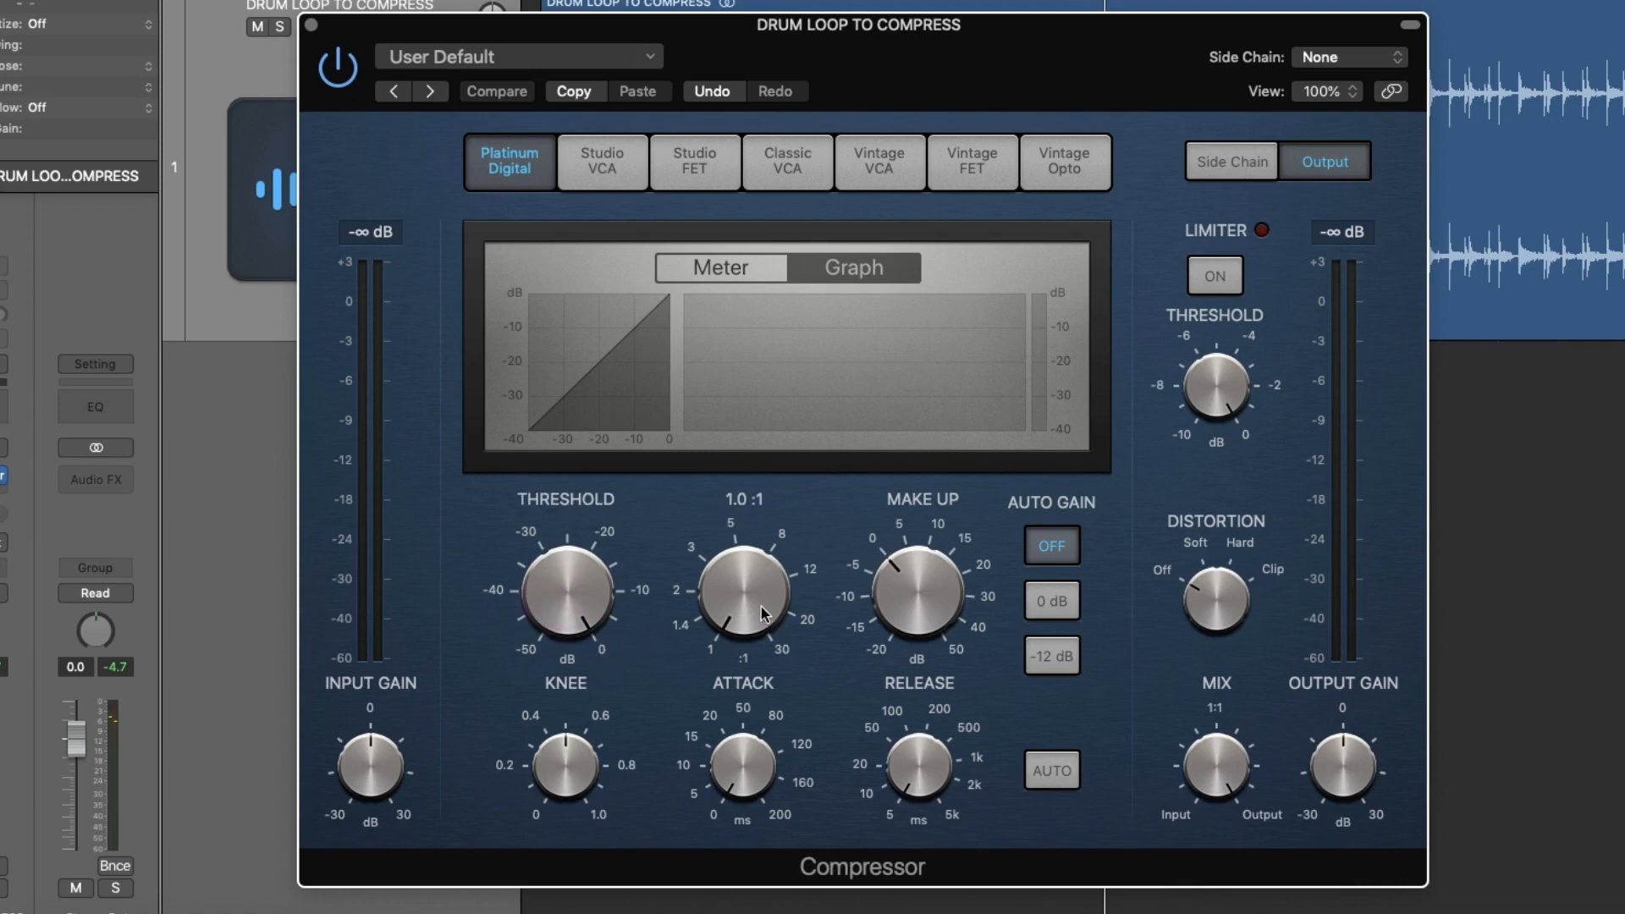
left_click_drag(736, 584, 738, 648)
left_click(741, 768)
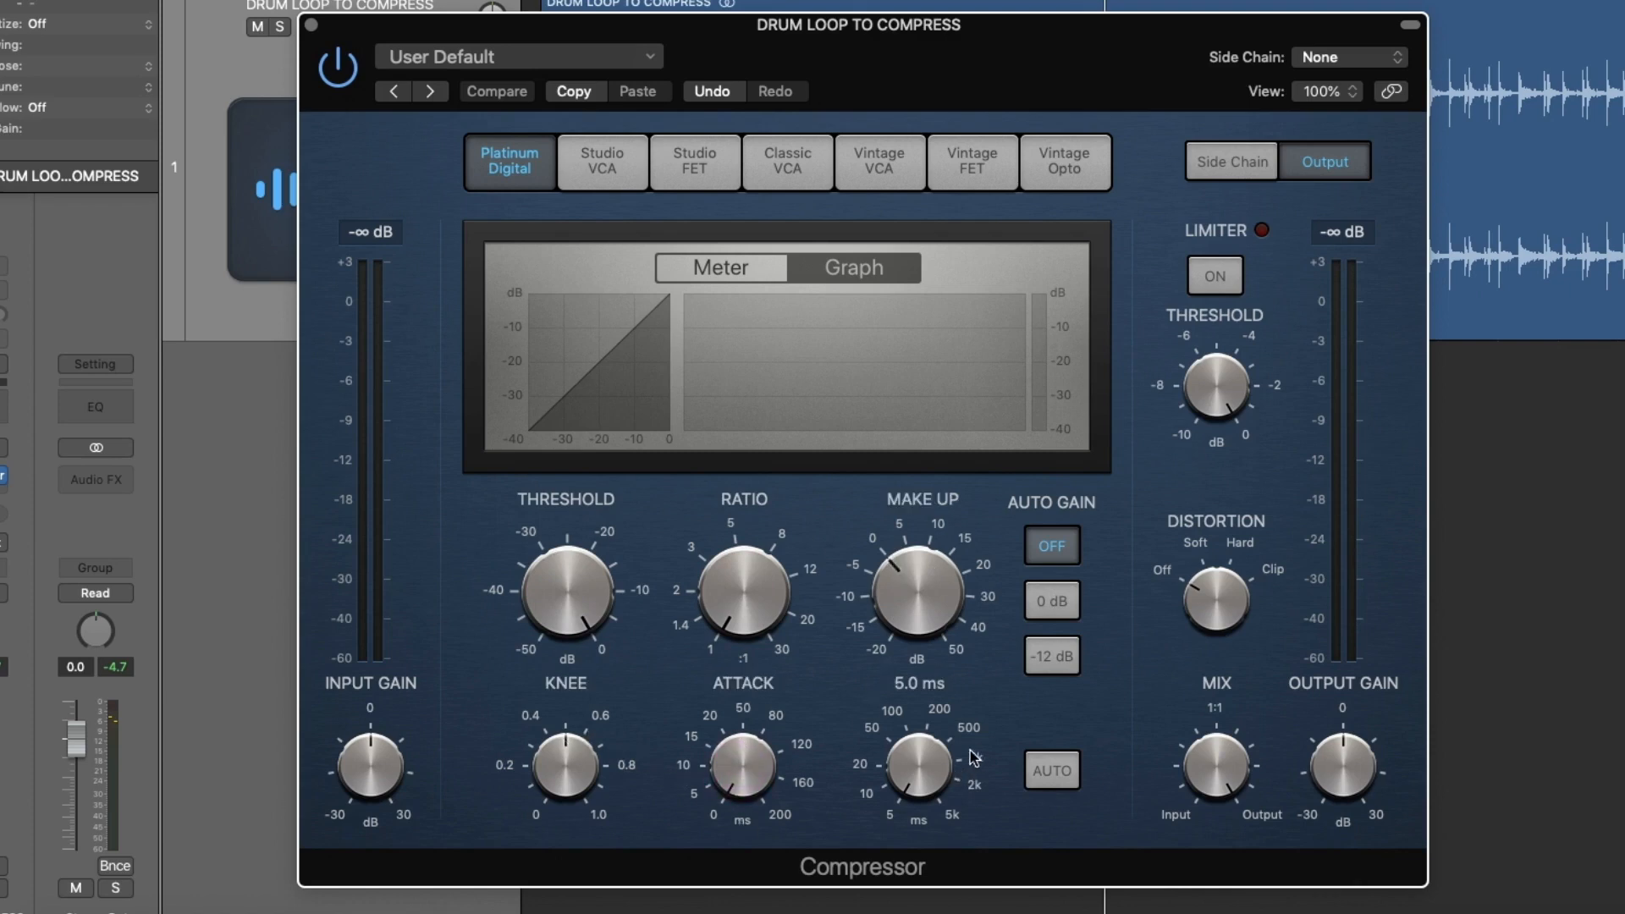
left_click(916, 780)
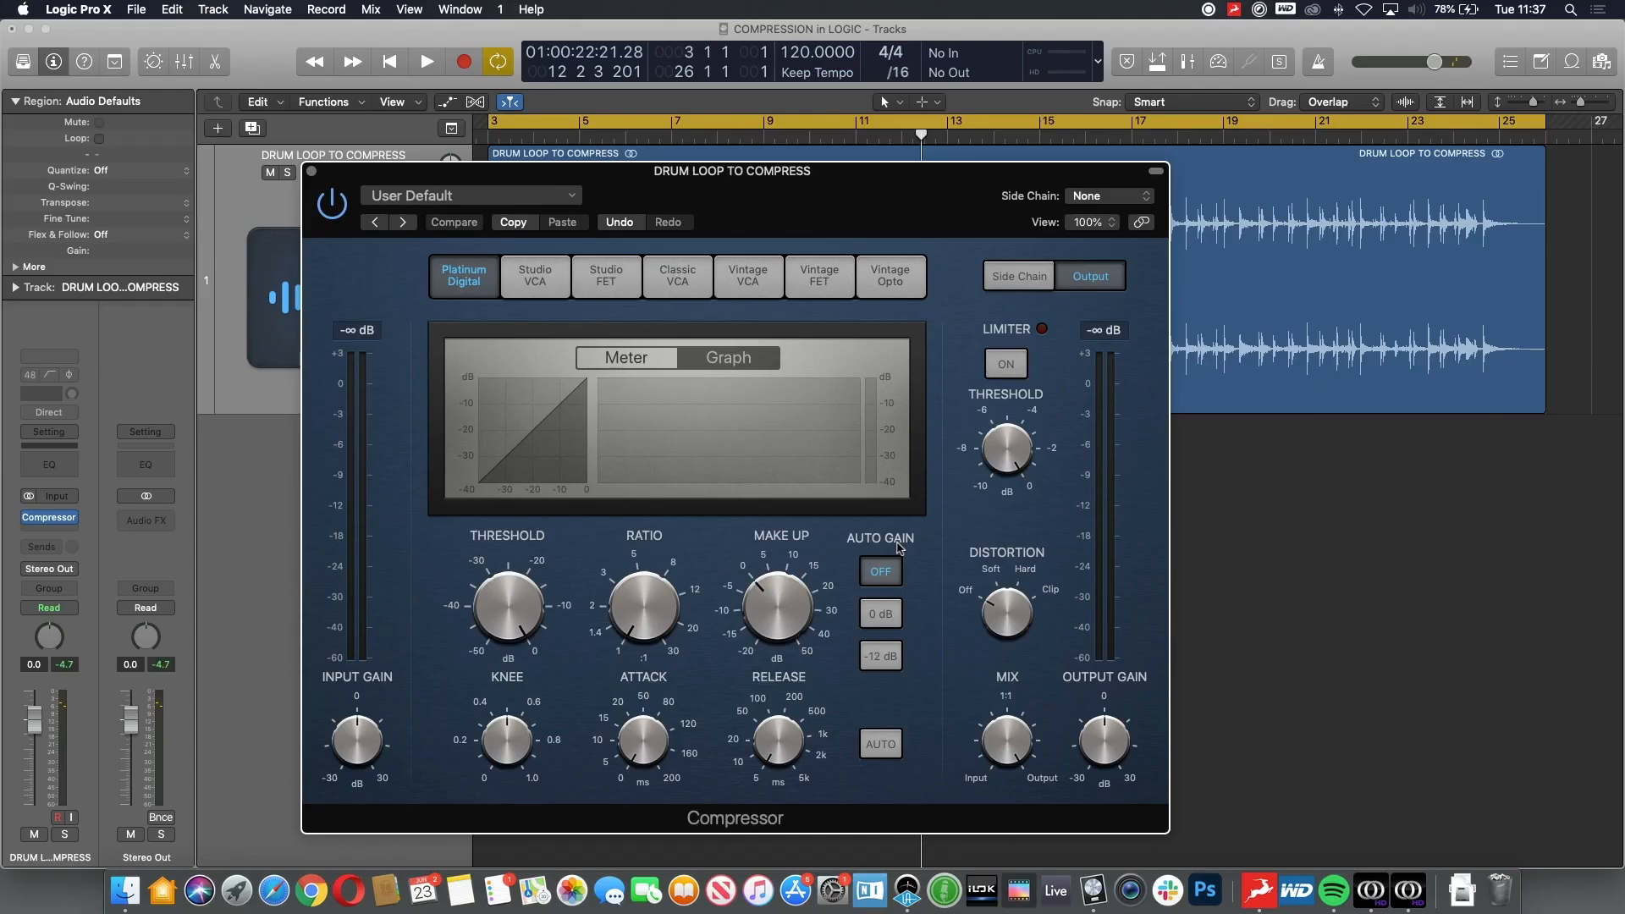
- Play the drum loop, bypass and re-enable the compressor to compare the sound, and stop playback
key("space")
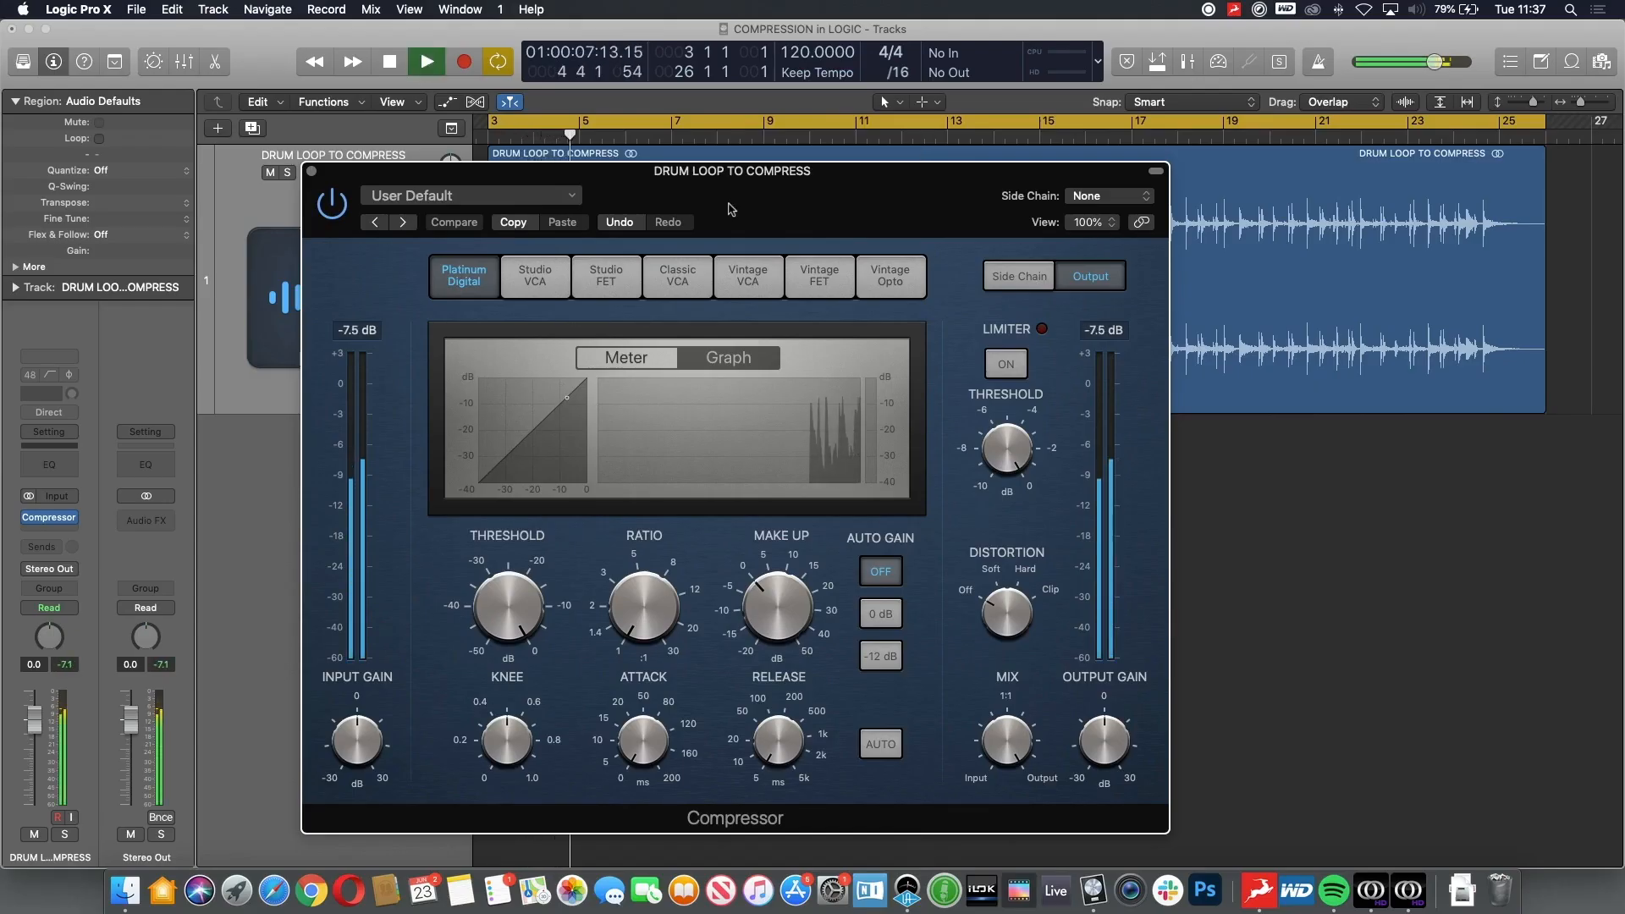
left_click(332, 204)
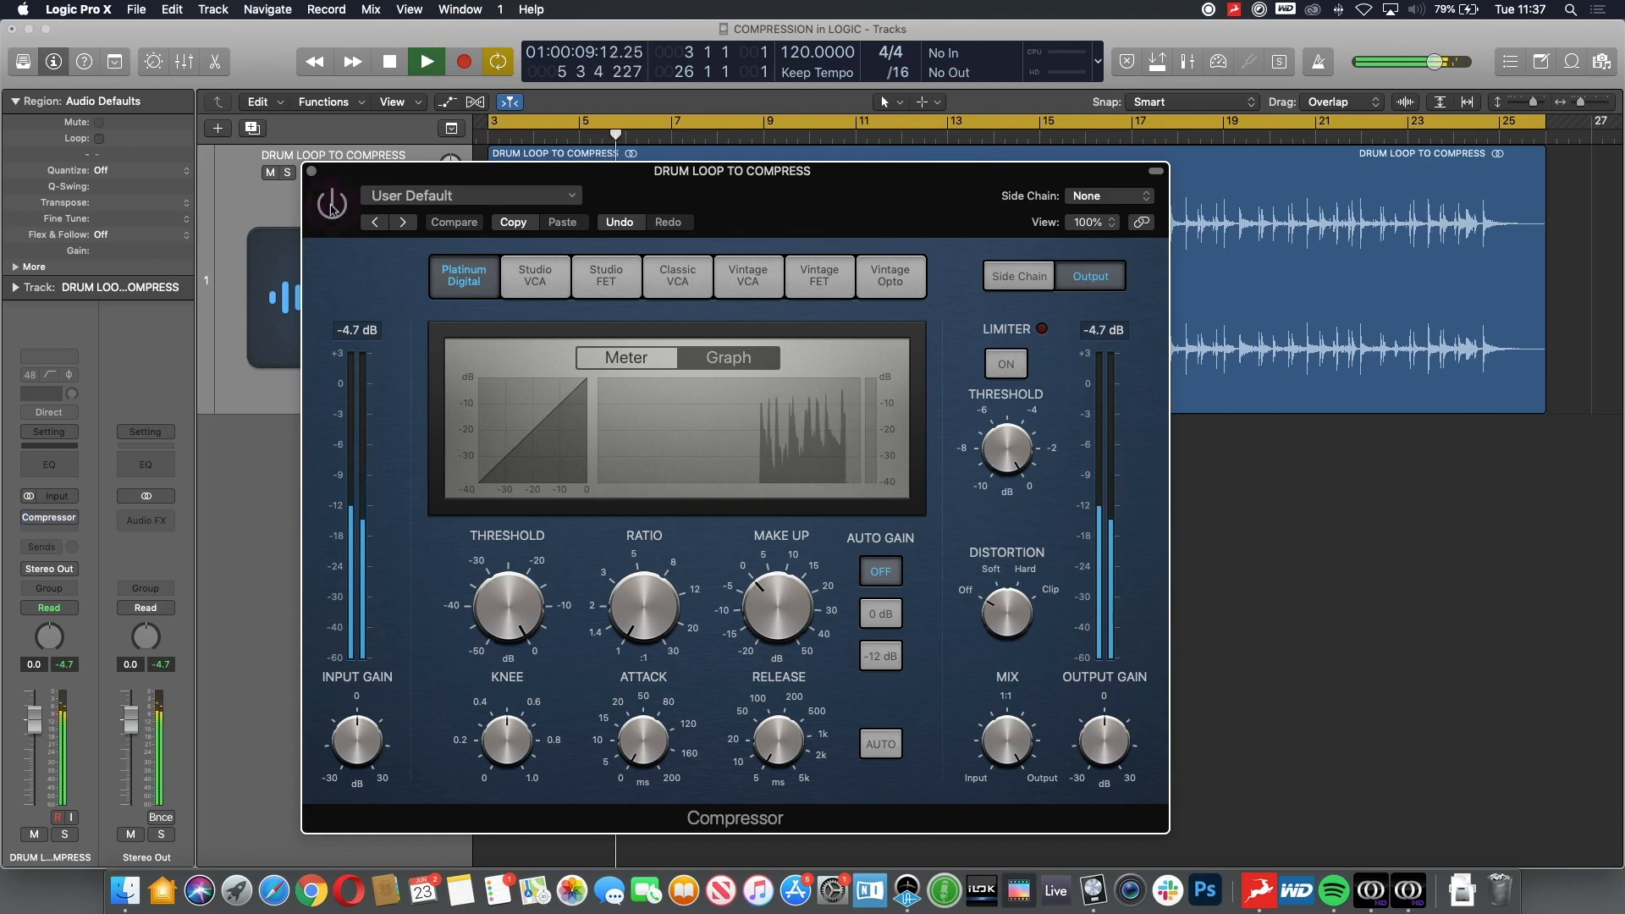
left_click(332, 204)
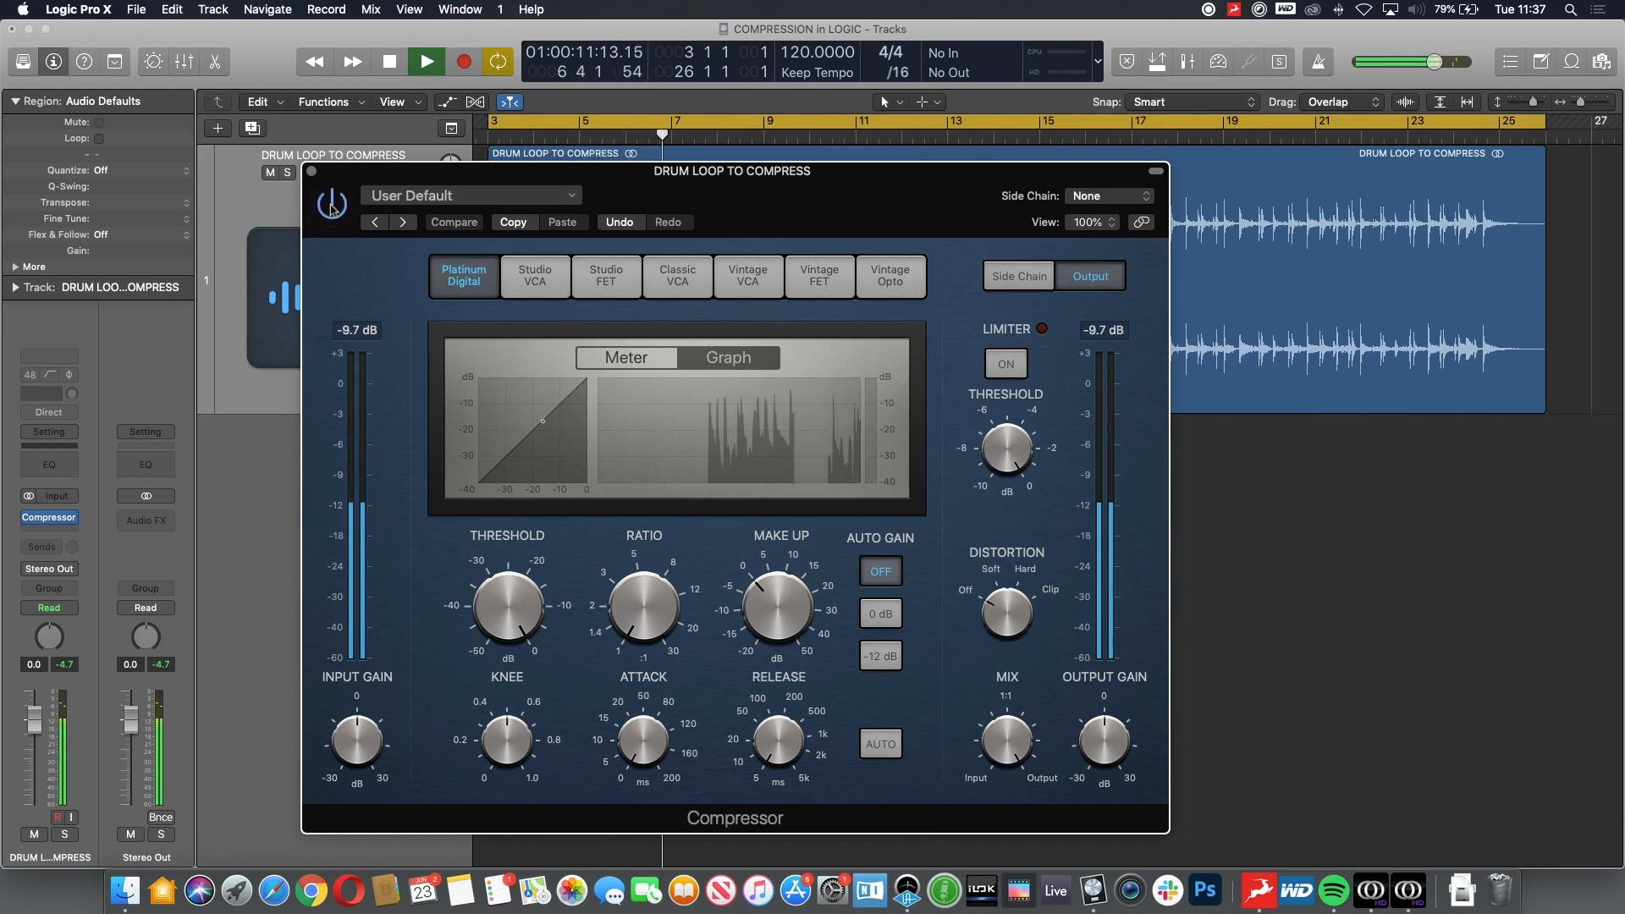
key("space")
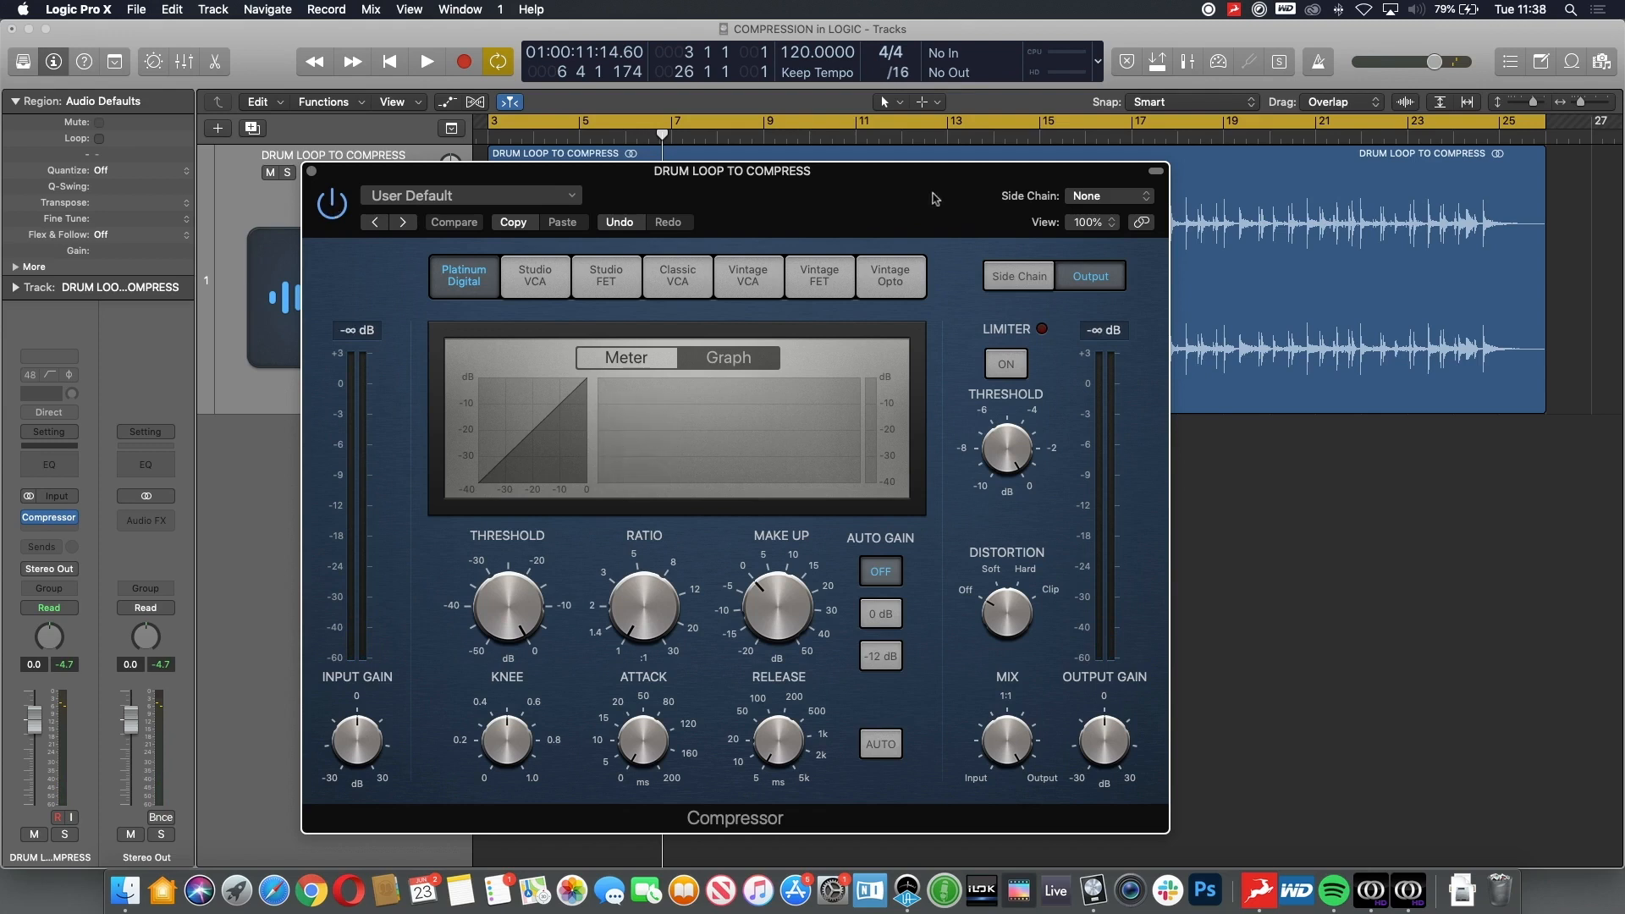
- Move the compressor window clear of the track header and compare its Meter and Graph displays, ending on Graph
left_click_drag(931, 200, 1118, 200)
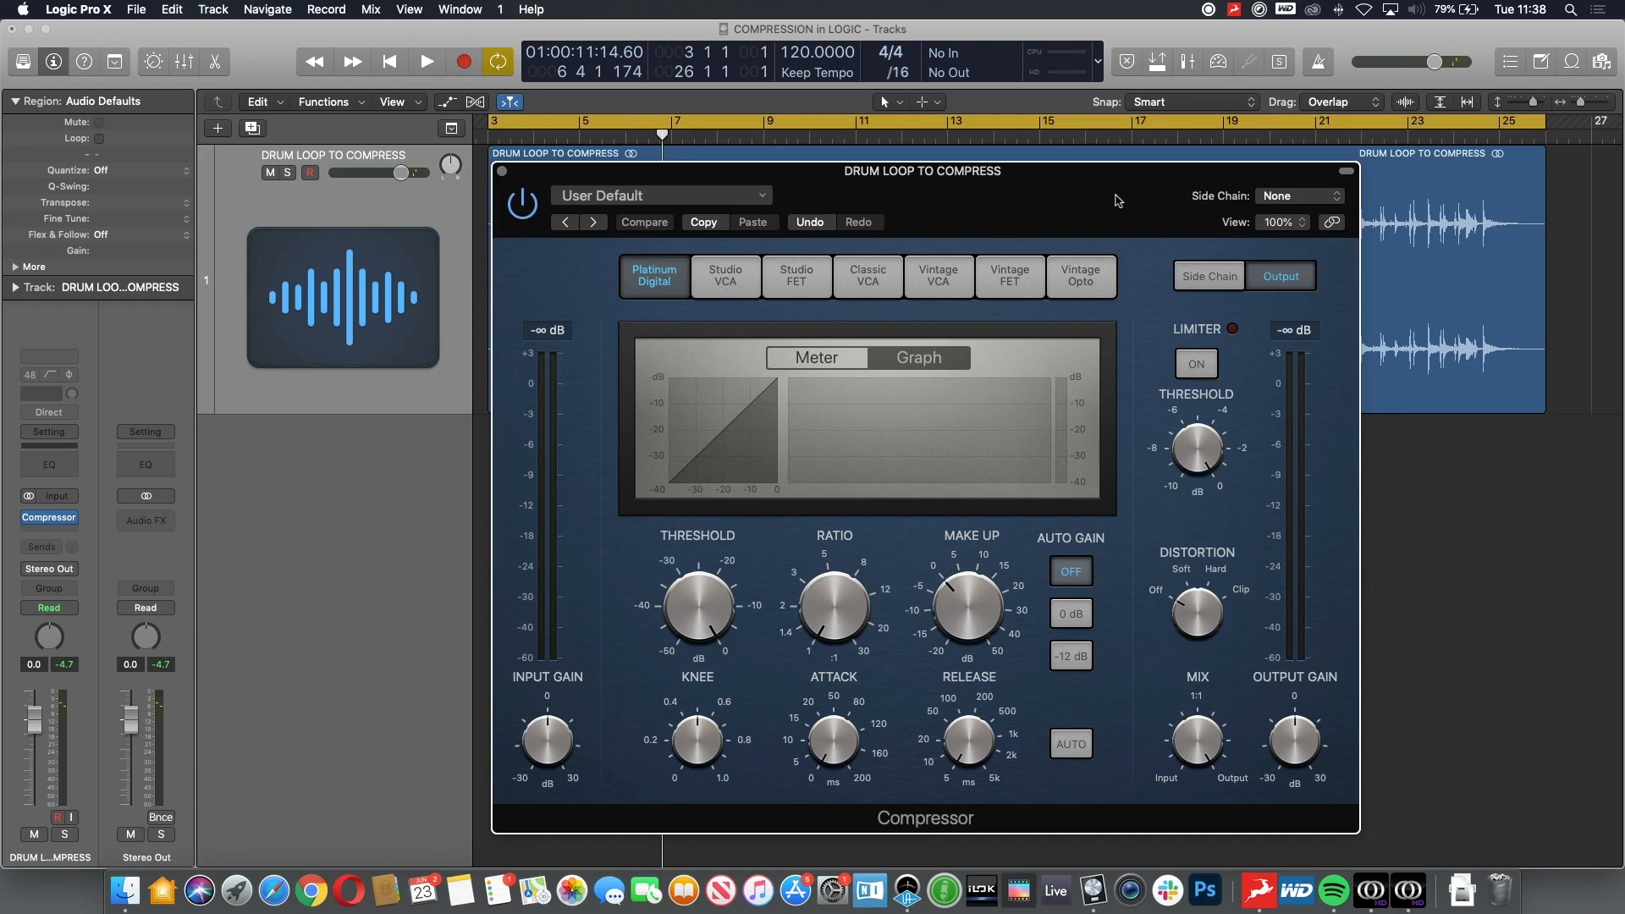
left_click(827, 355)
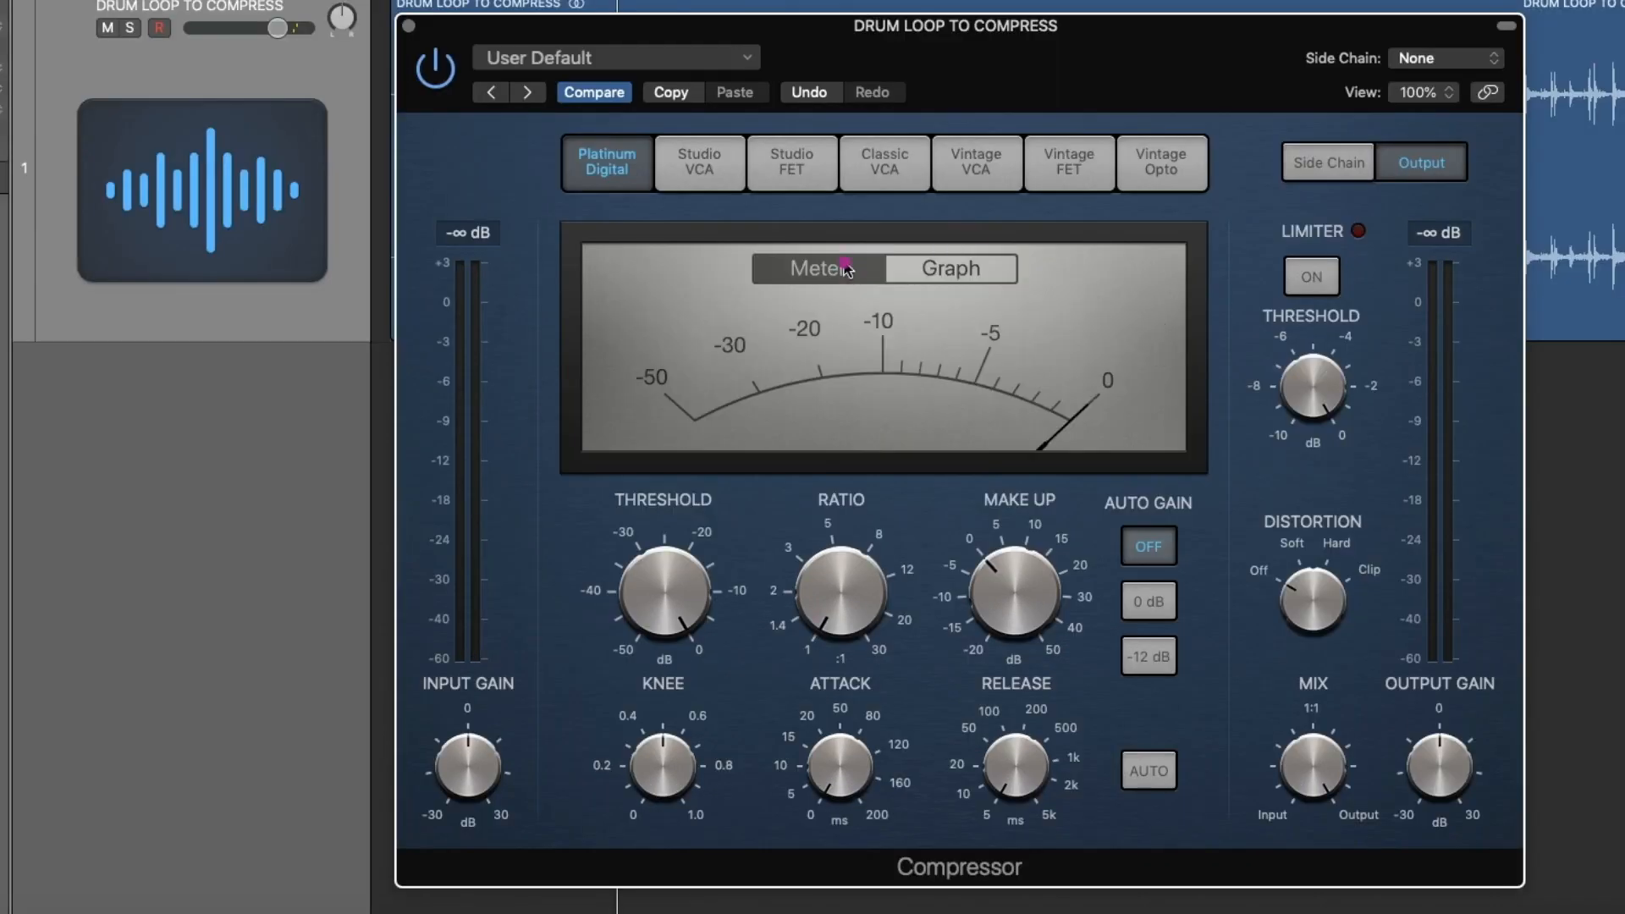
left_click(915, 357)
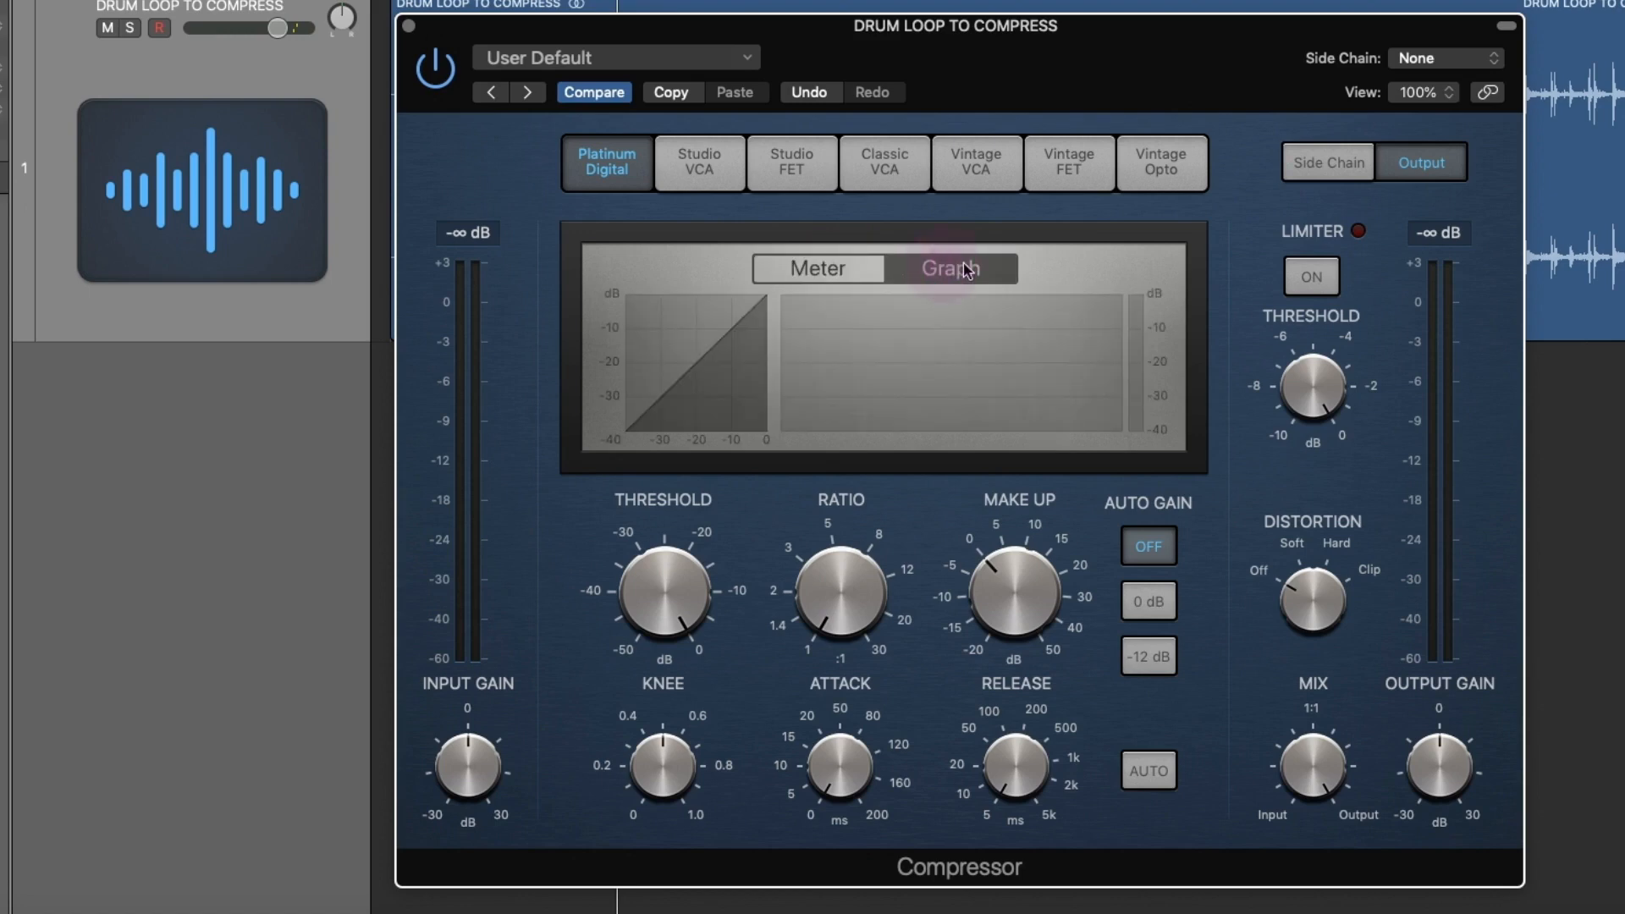
left_click(849, 269)
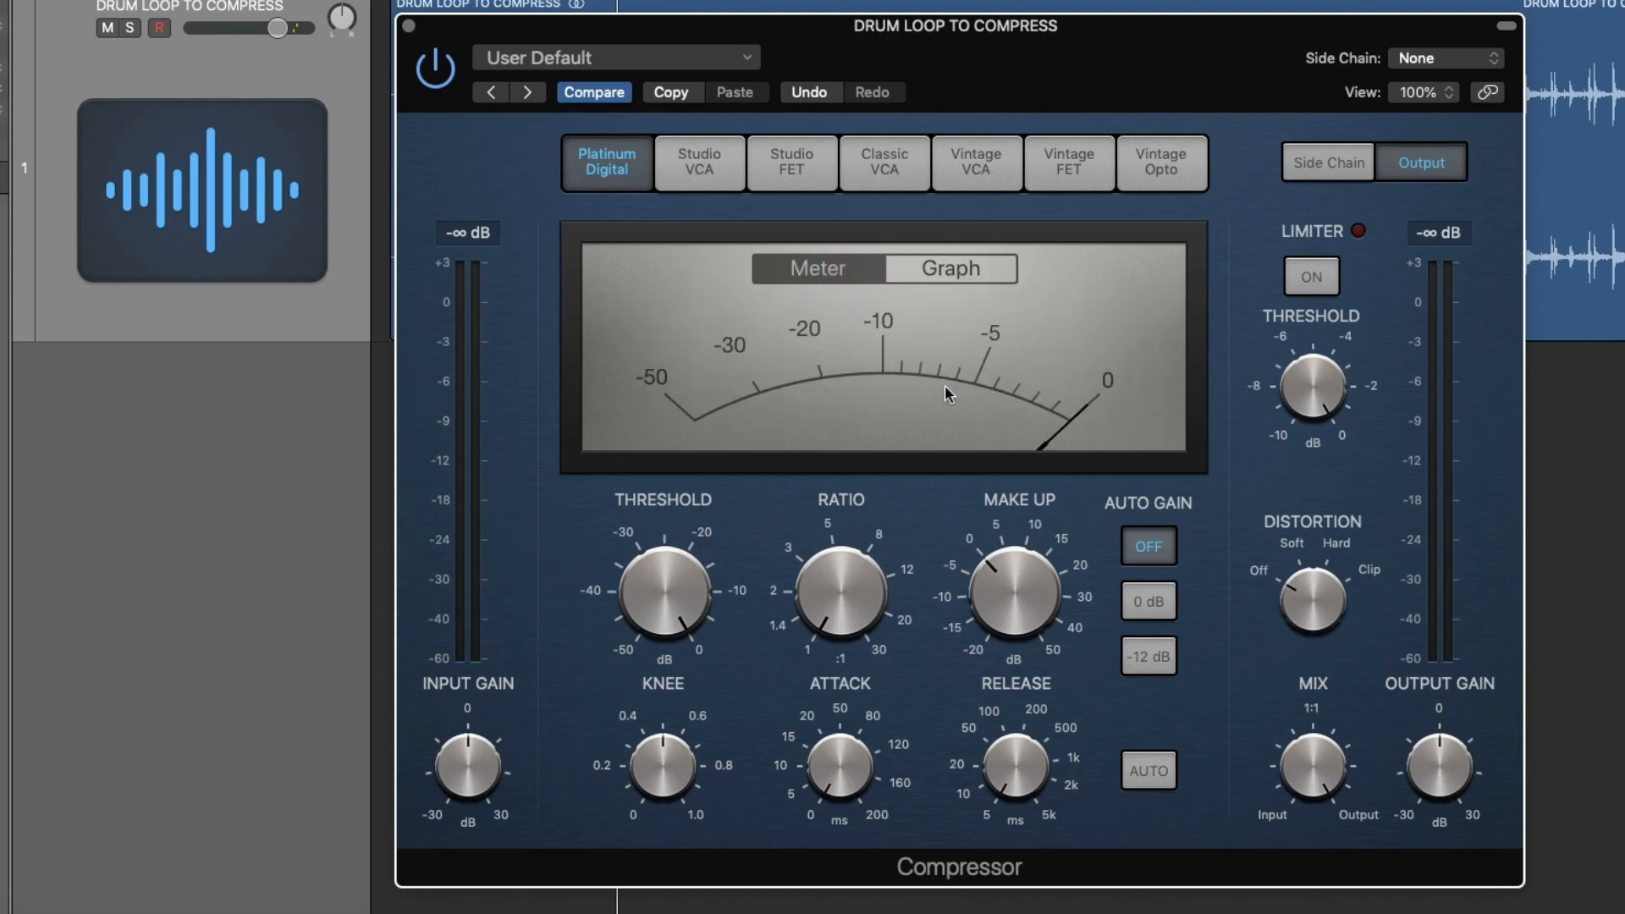
left_click(1001, 254)
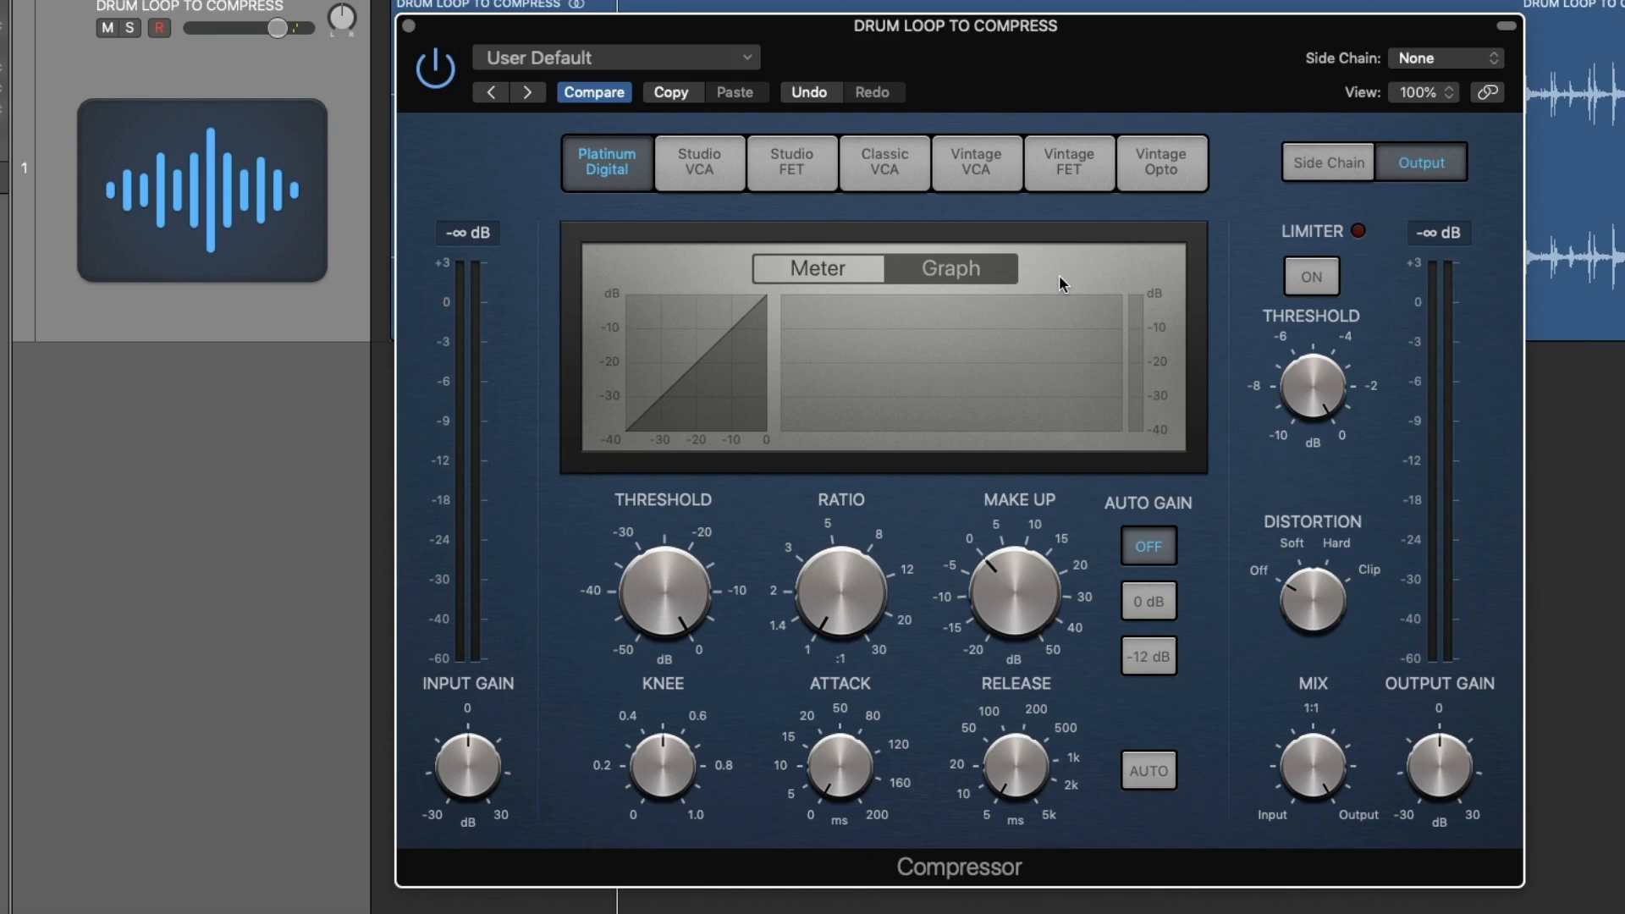
- Save the current compressor settings as the plug-in default, replacing the existing default setting
key("super+s")
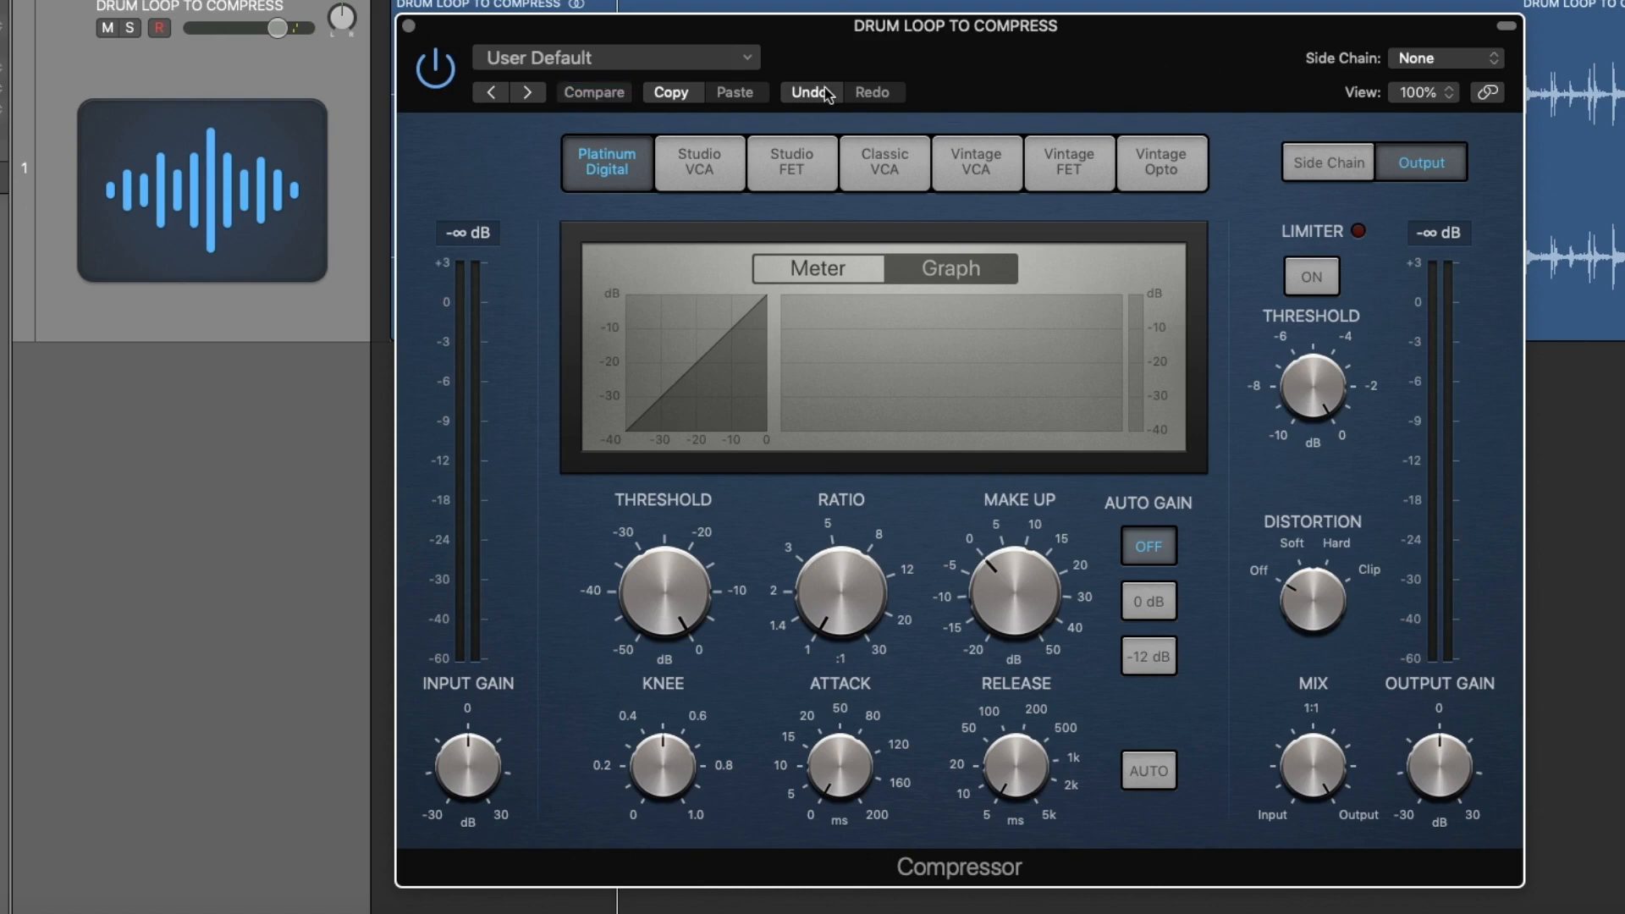
left_click(745, 57)
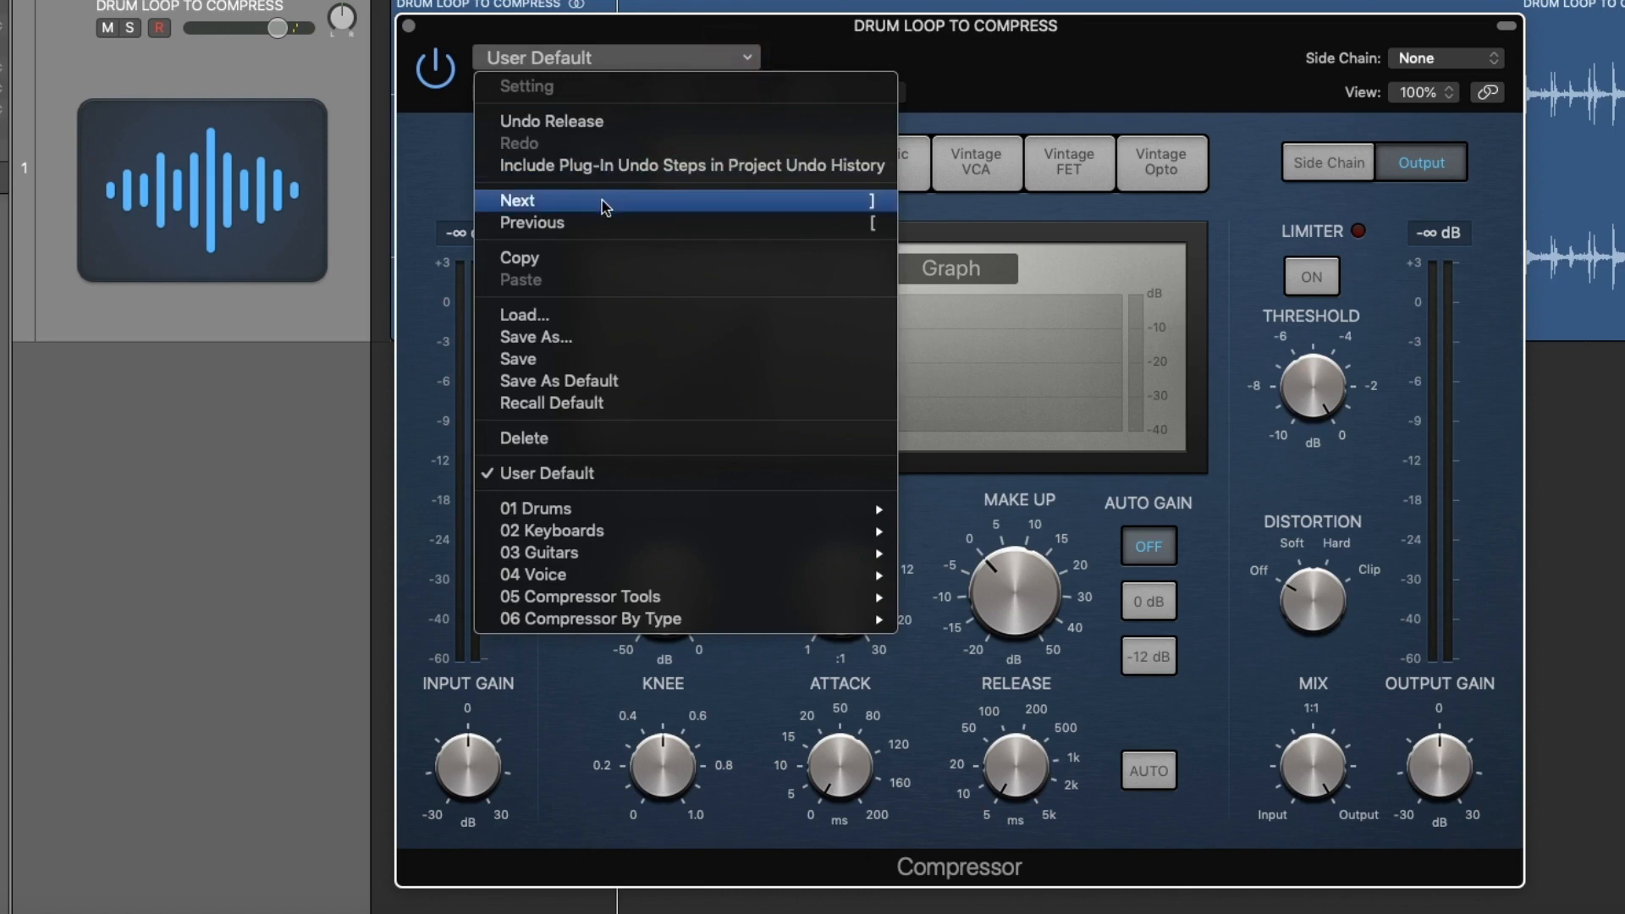
left_click(661, 390)
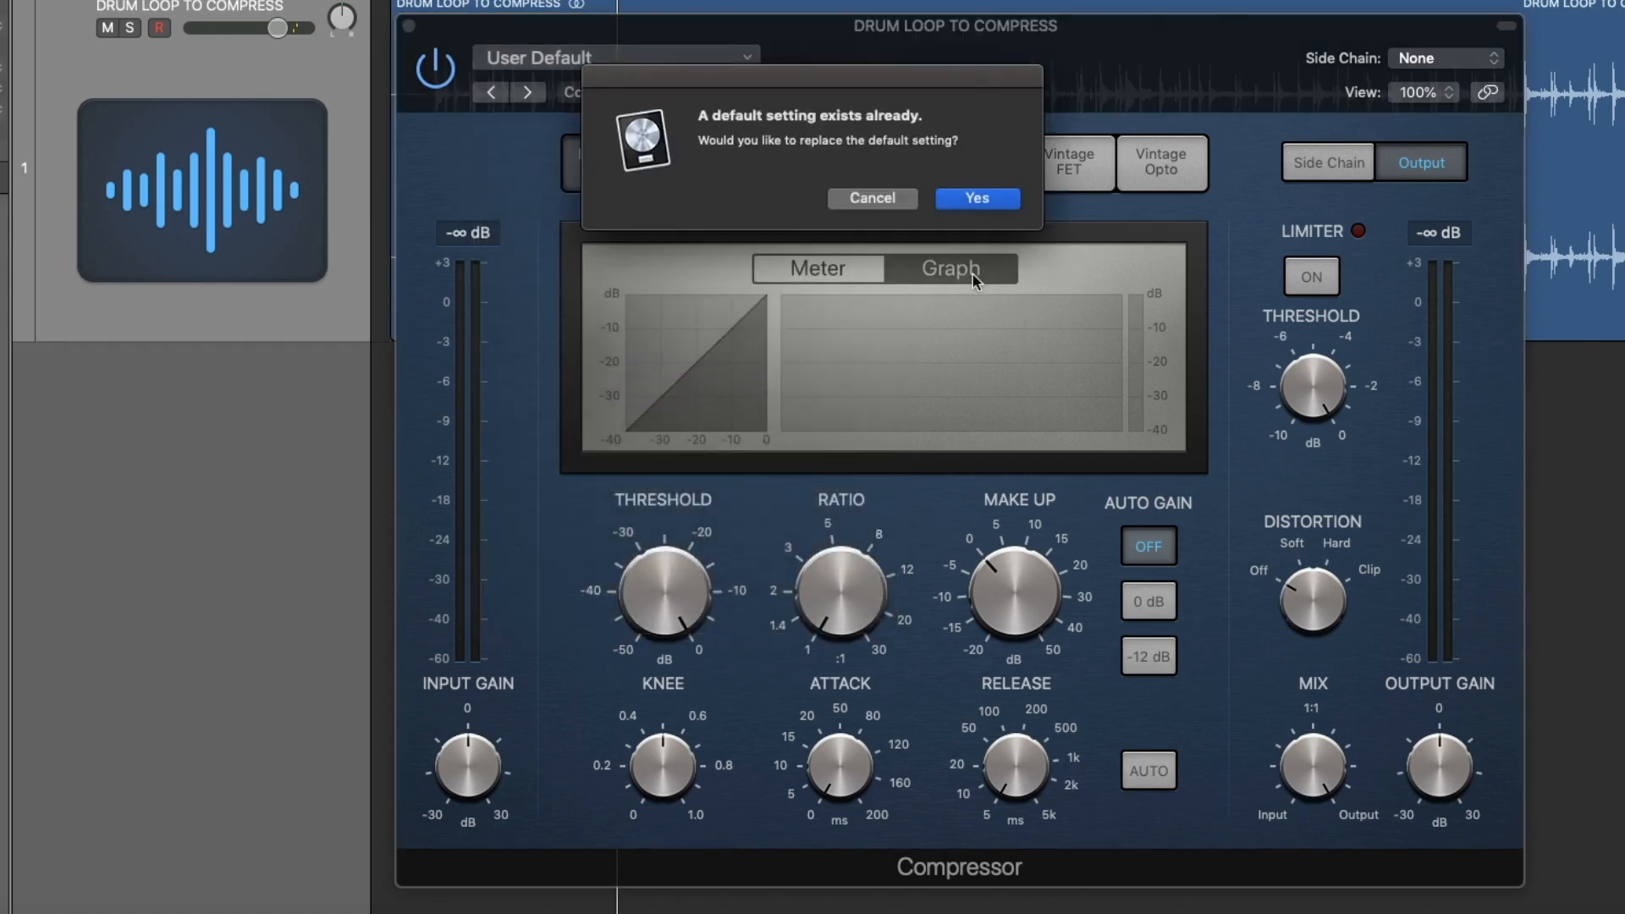
left_click(1008, 206)
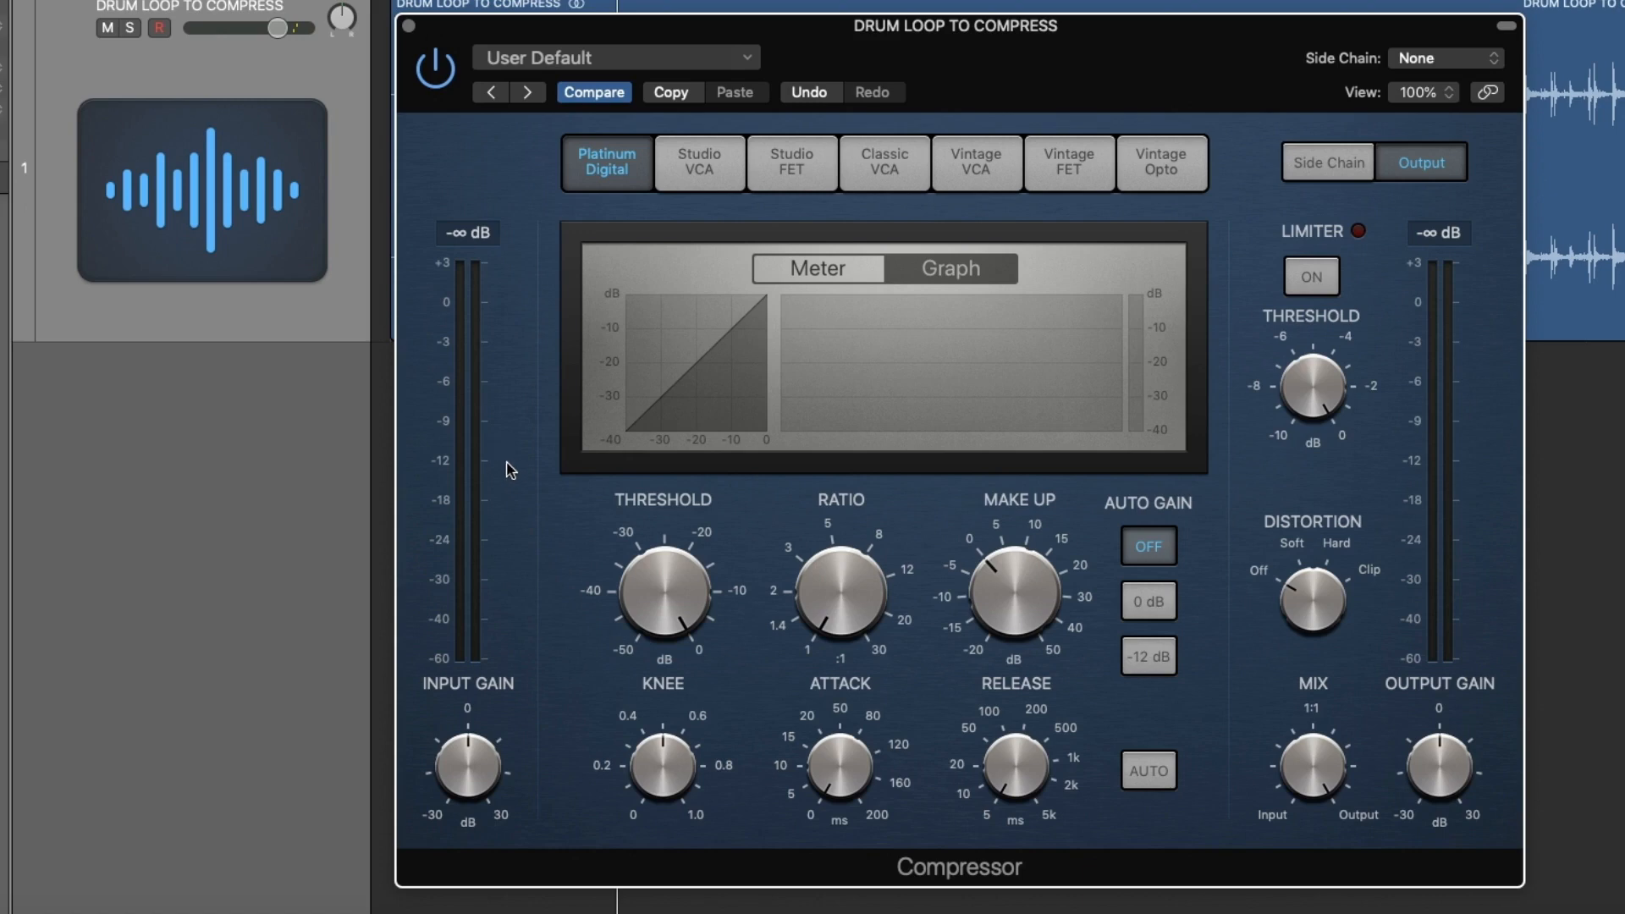
- Set the compressor ratio to about 3:1 and, with the drum loop playing, lower the threshold to about -25 dB
left_click(836, 606)
left_click_drag(837, 603, 833, 486)
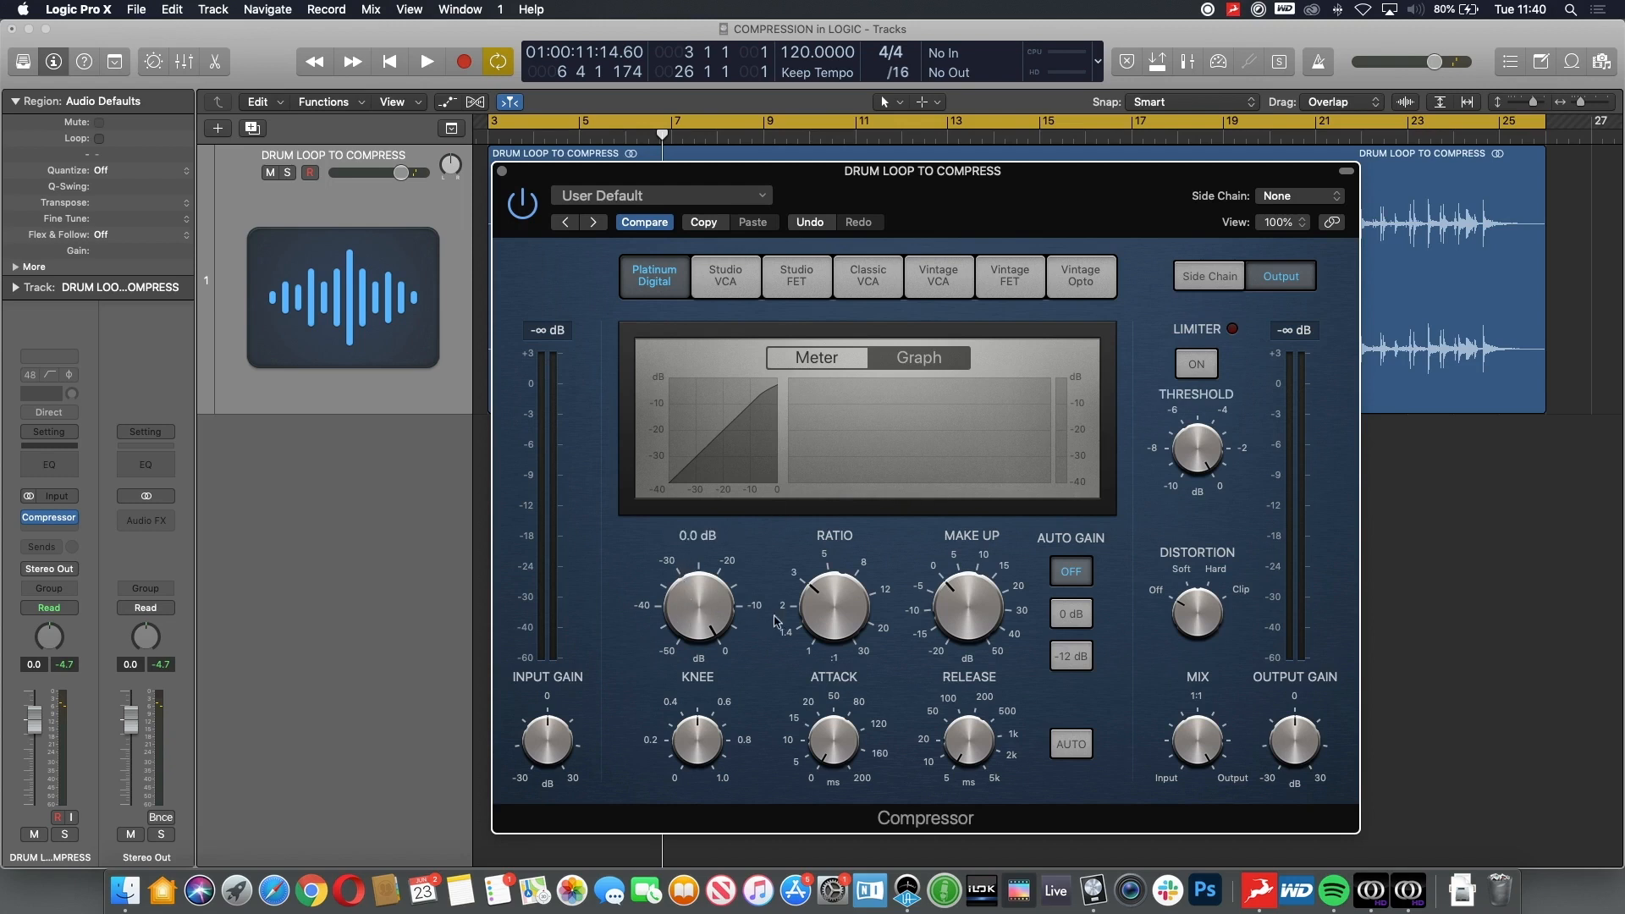
key("space")
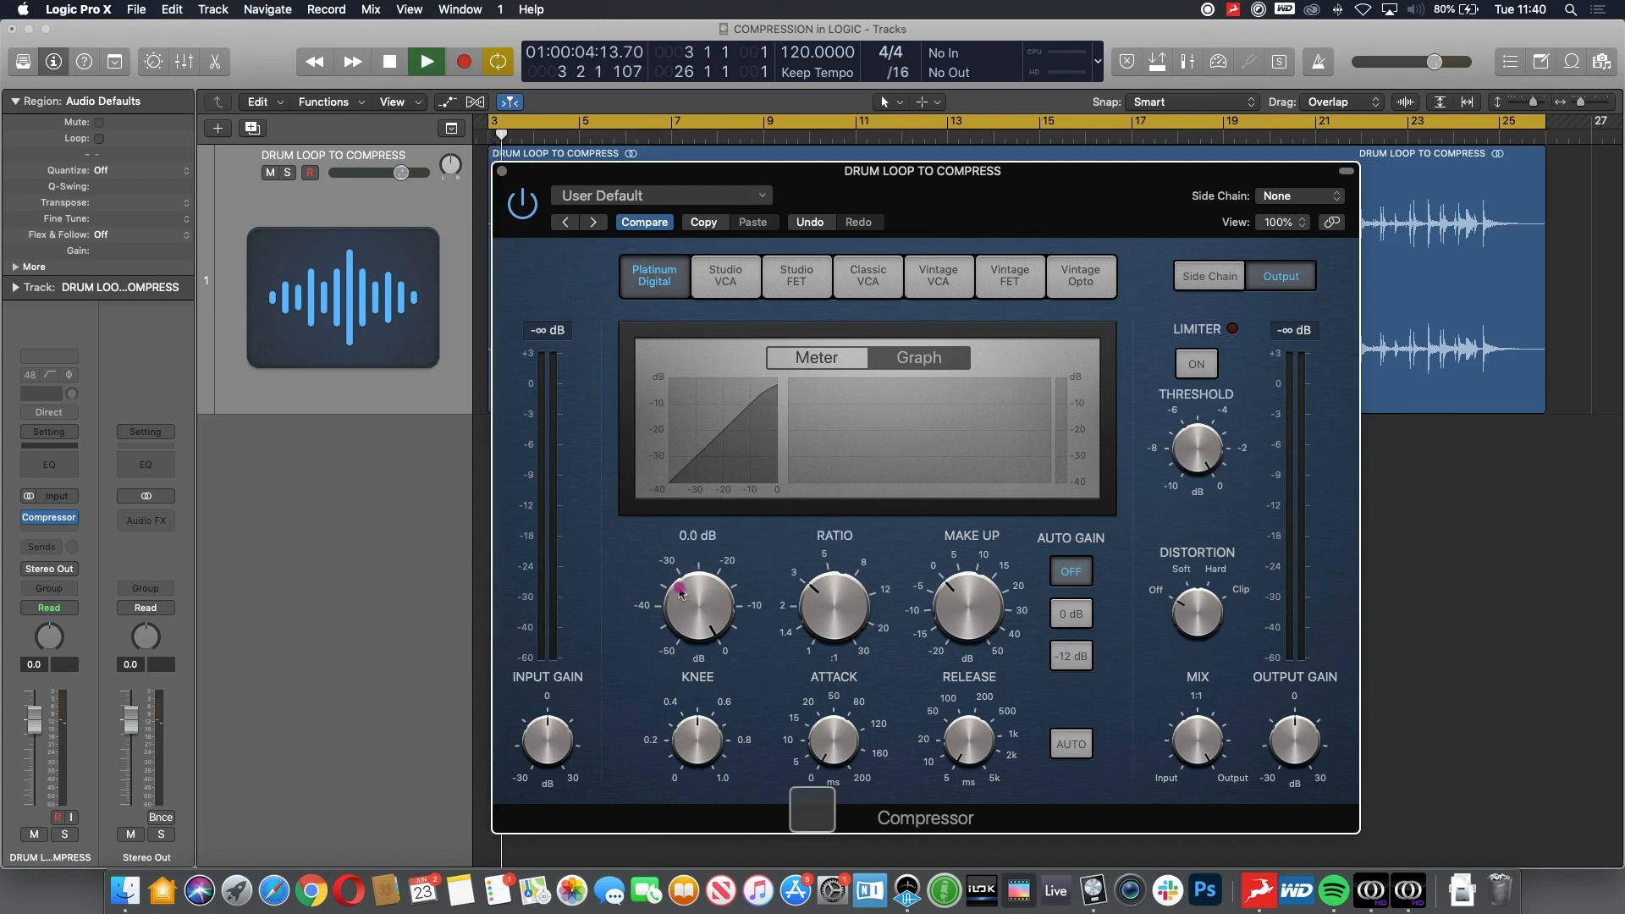
left_click_drag(681, 592, 659, 735)
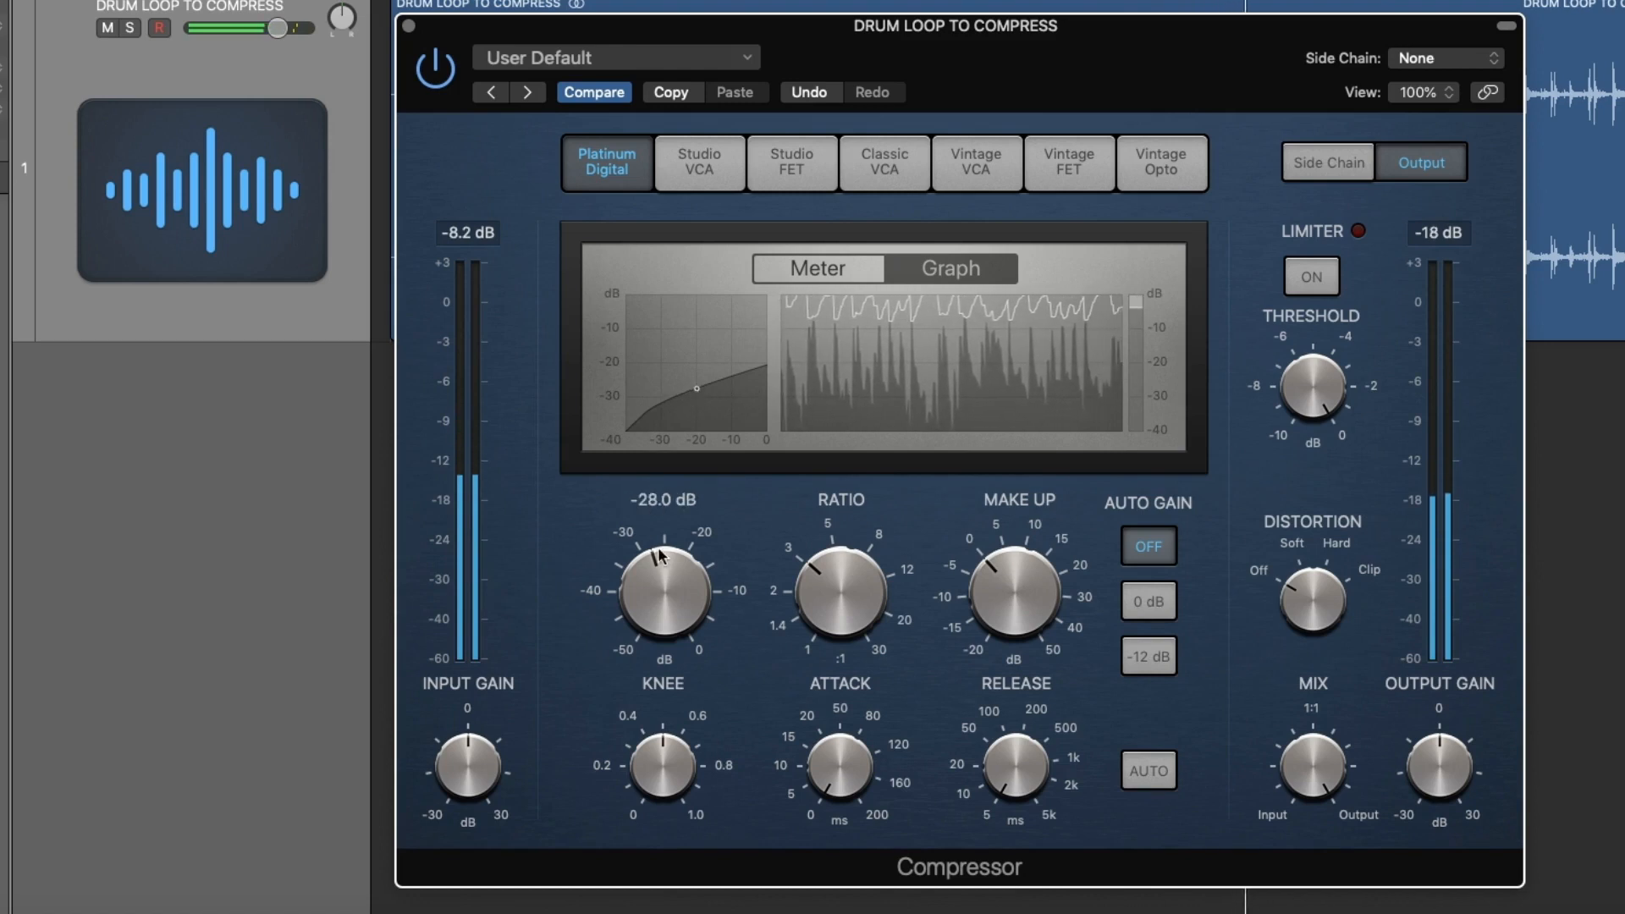
left_click_drag(662, 556, 663, 485)
left_click_drag(667, 542, 671, 573)
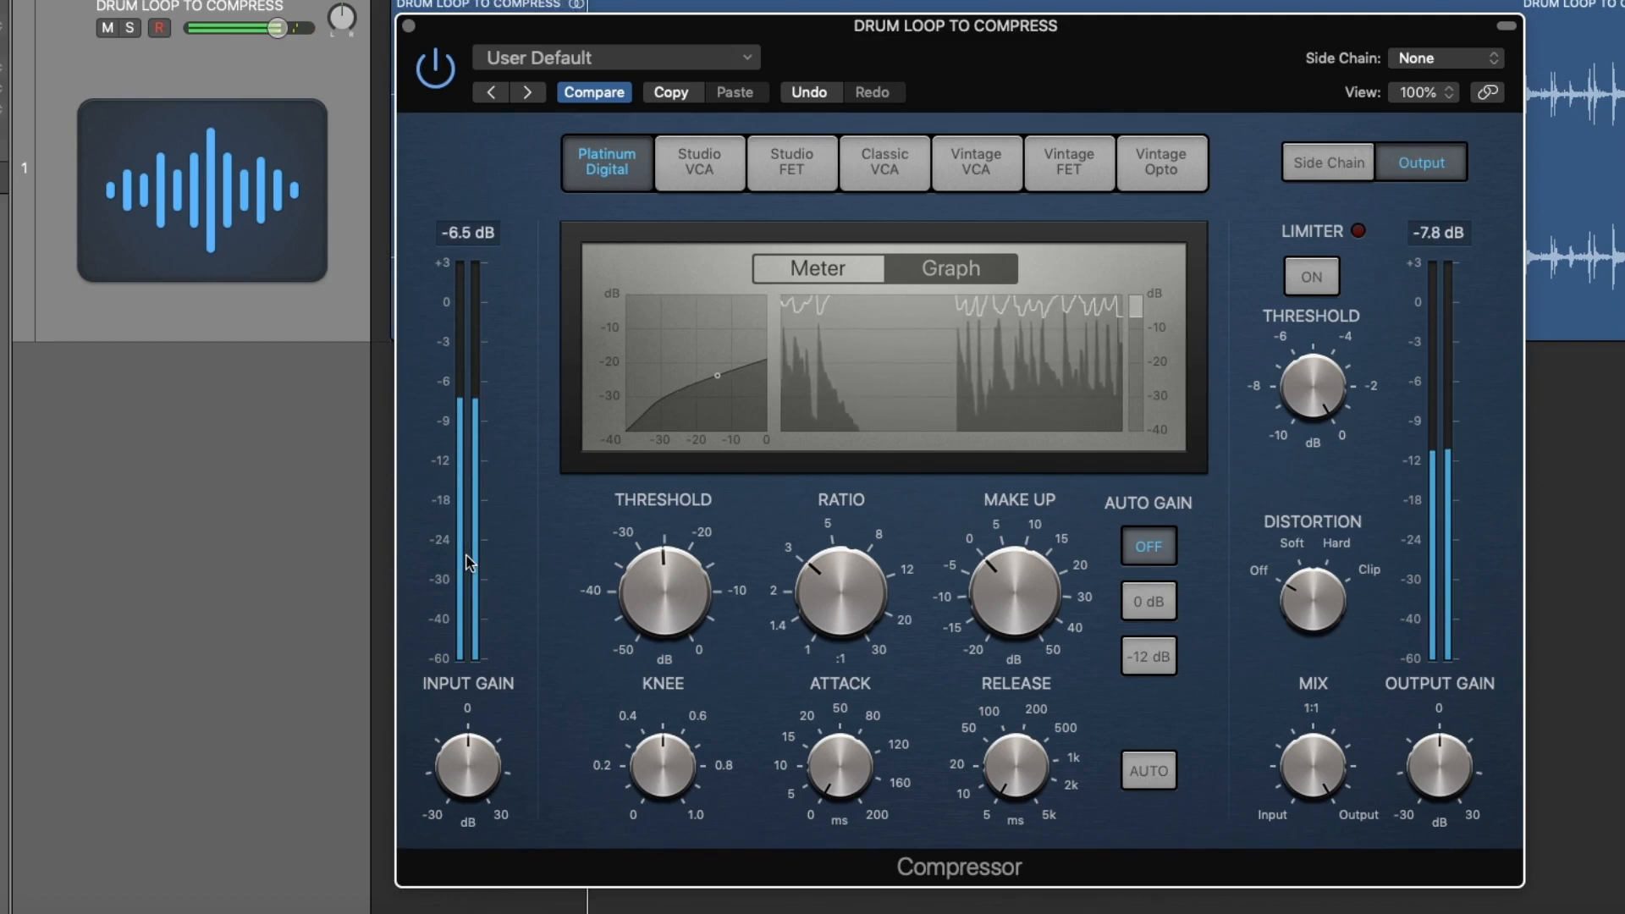
- Exaggerate the compression on the playing loop with a 12:1 ratio and a -39 dB threshold
mouse_move(721, 502)
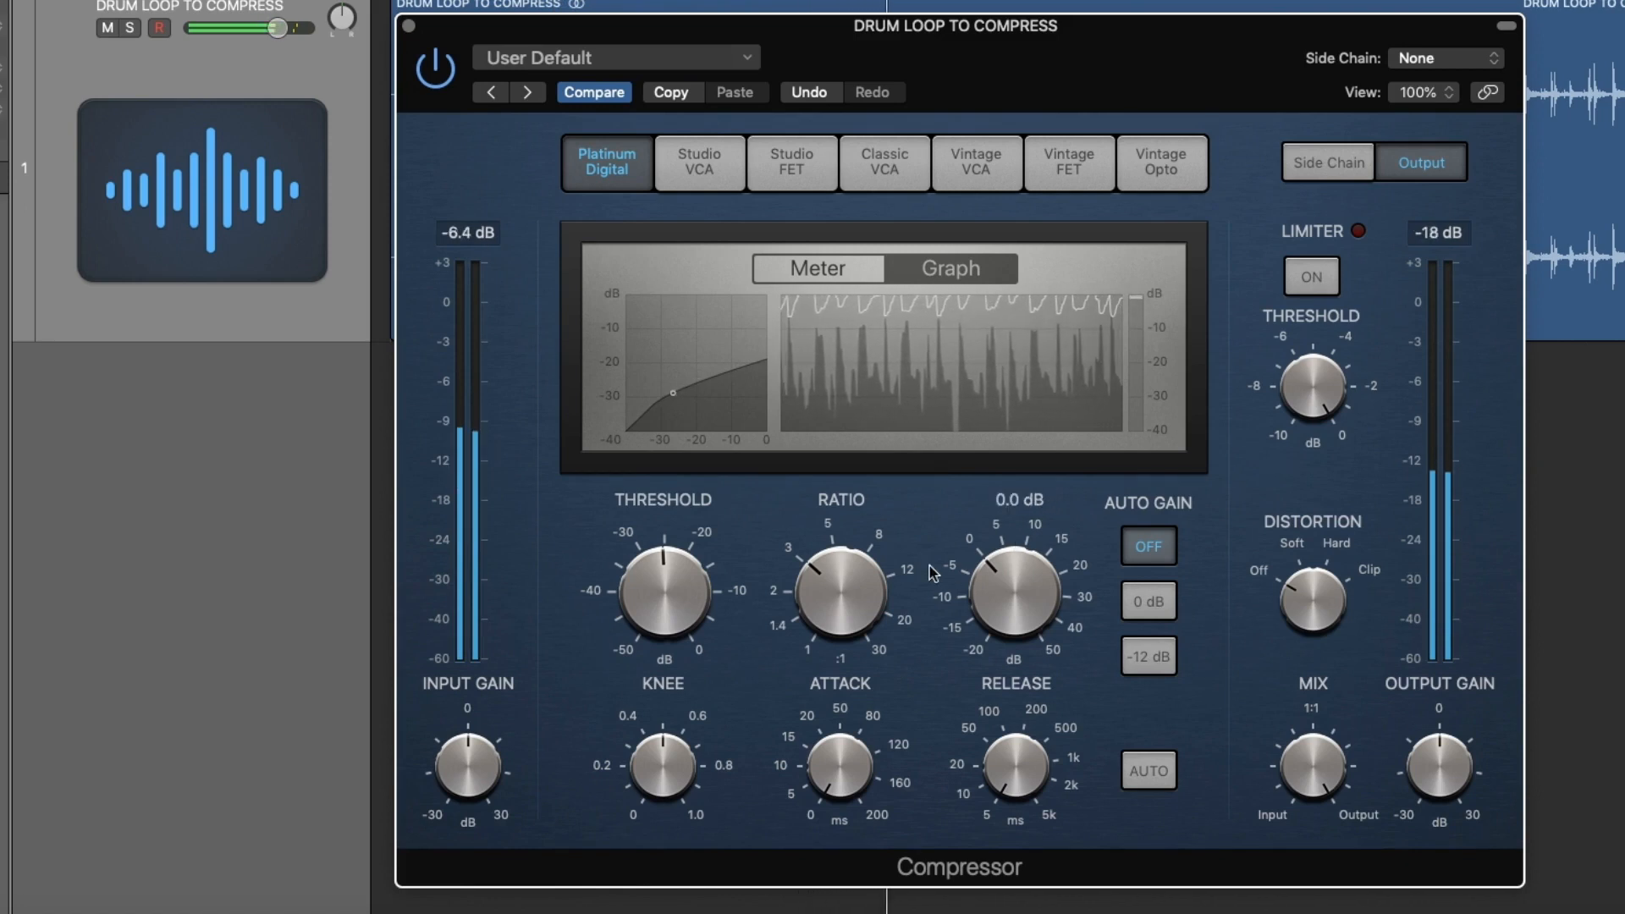
left_click_drag(834, 615, 833, 491)
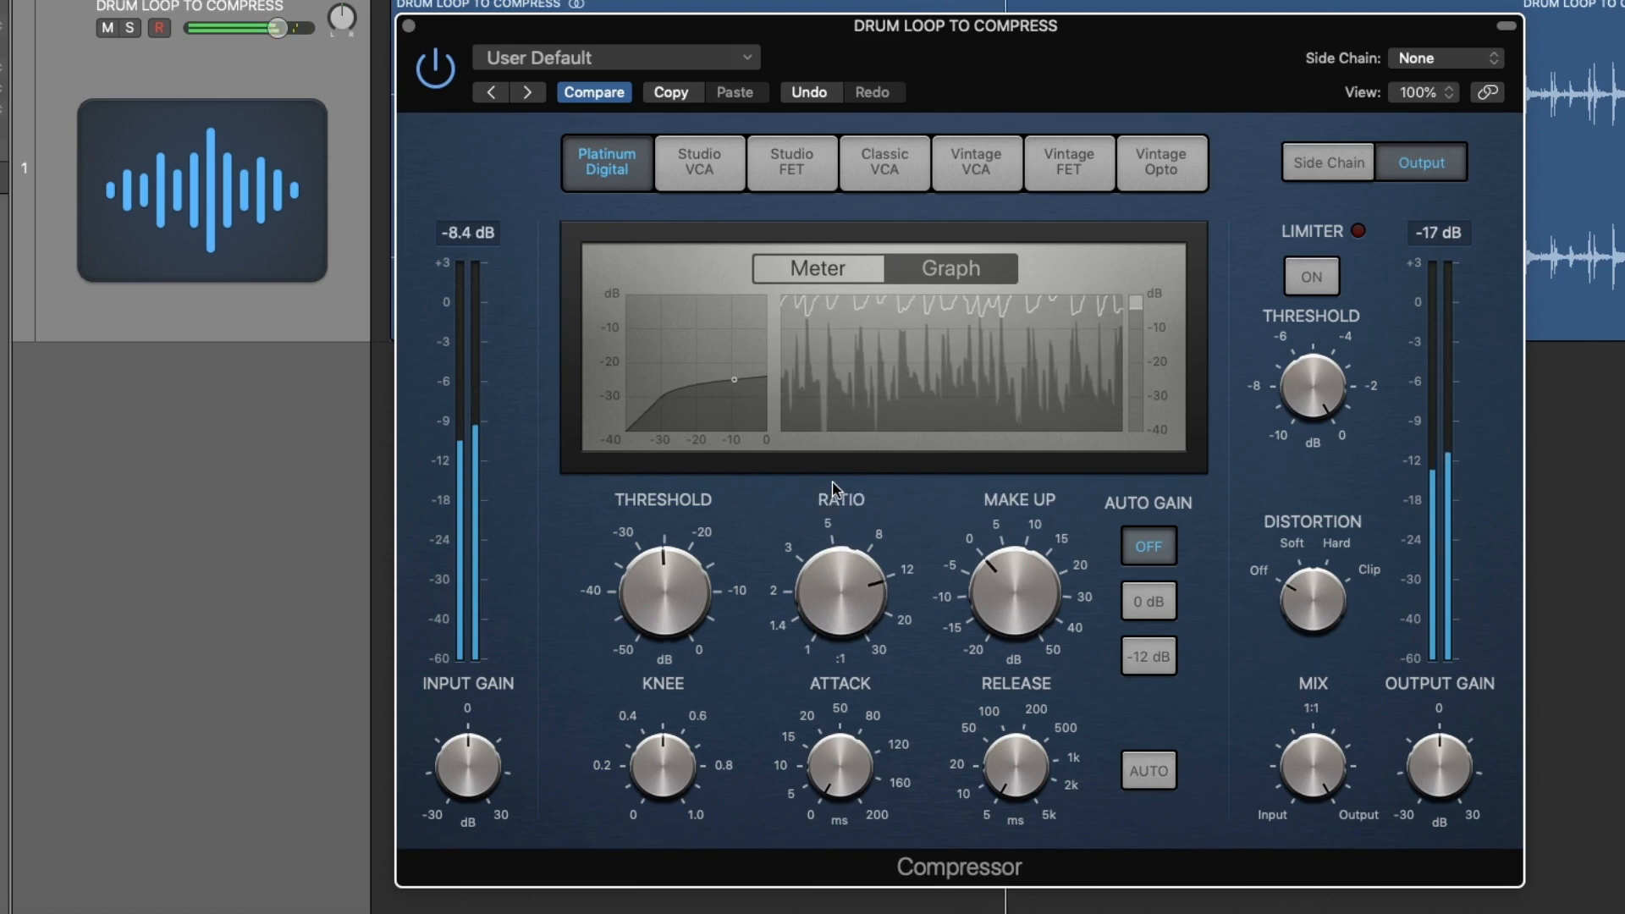
left_click_drag(677, 566, 674, 652)
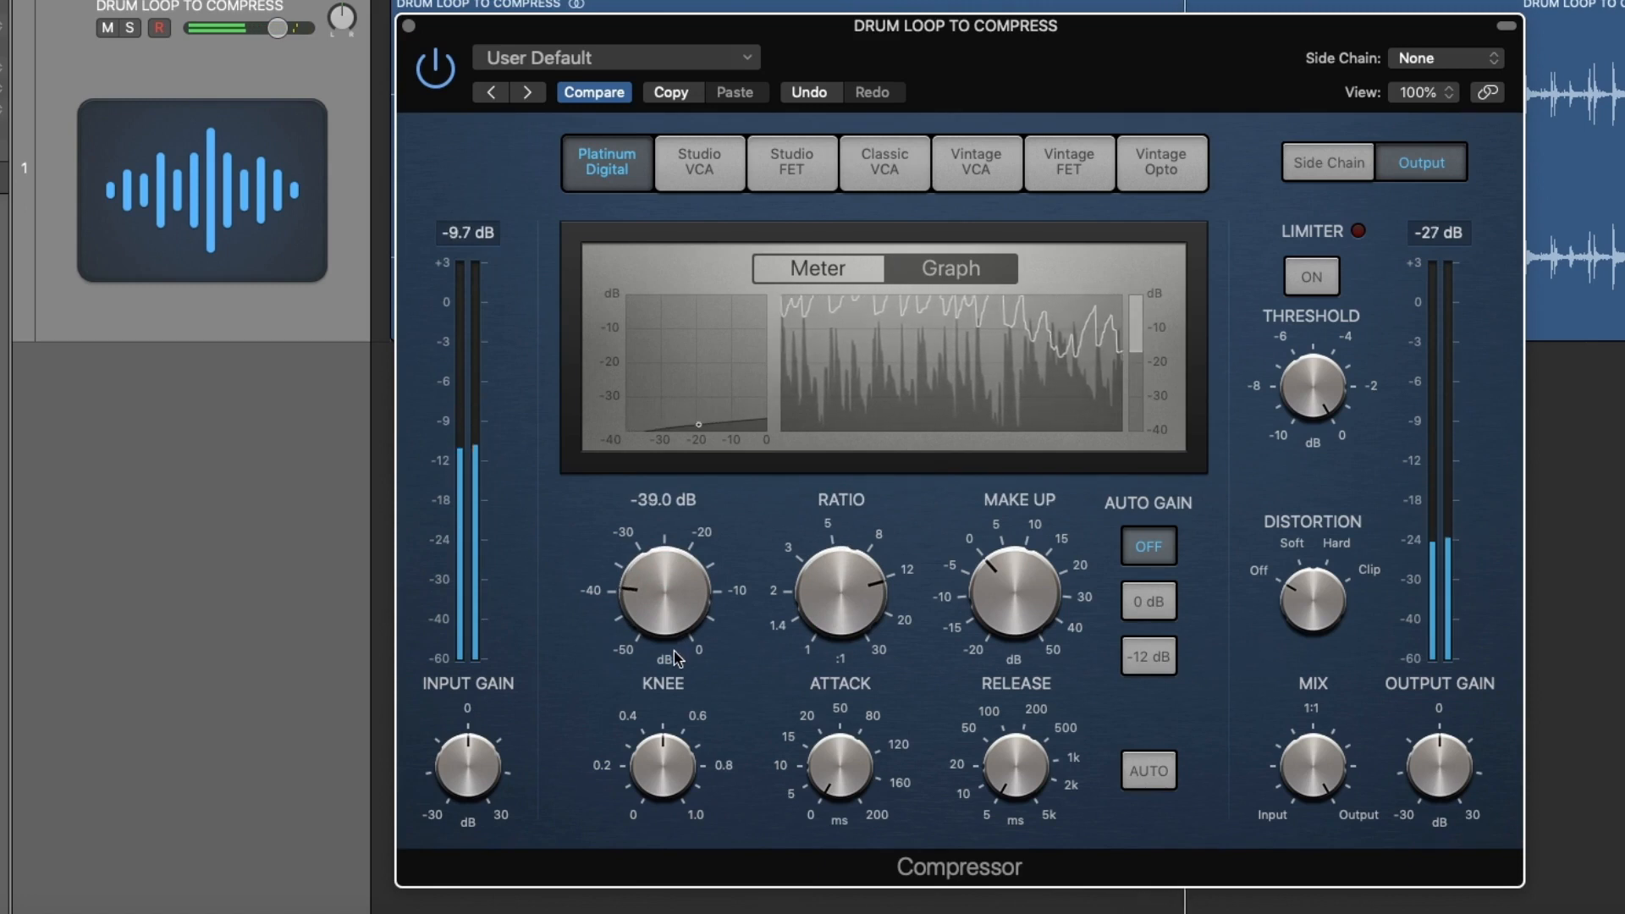
mouse_move(647, 580)
left_mouse_down()
mouse_move(652, 603)
mouse_move(649, 582)
left_mouse_up()
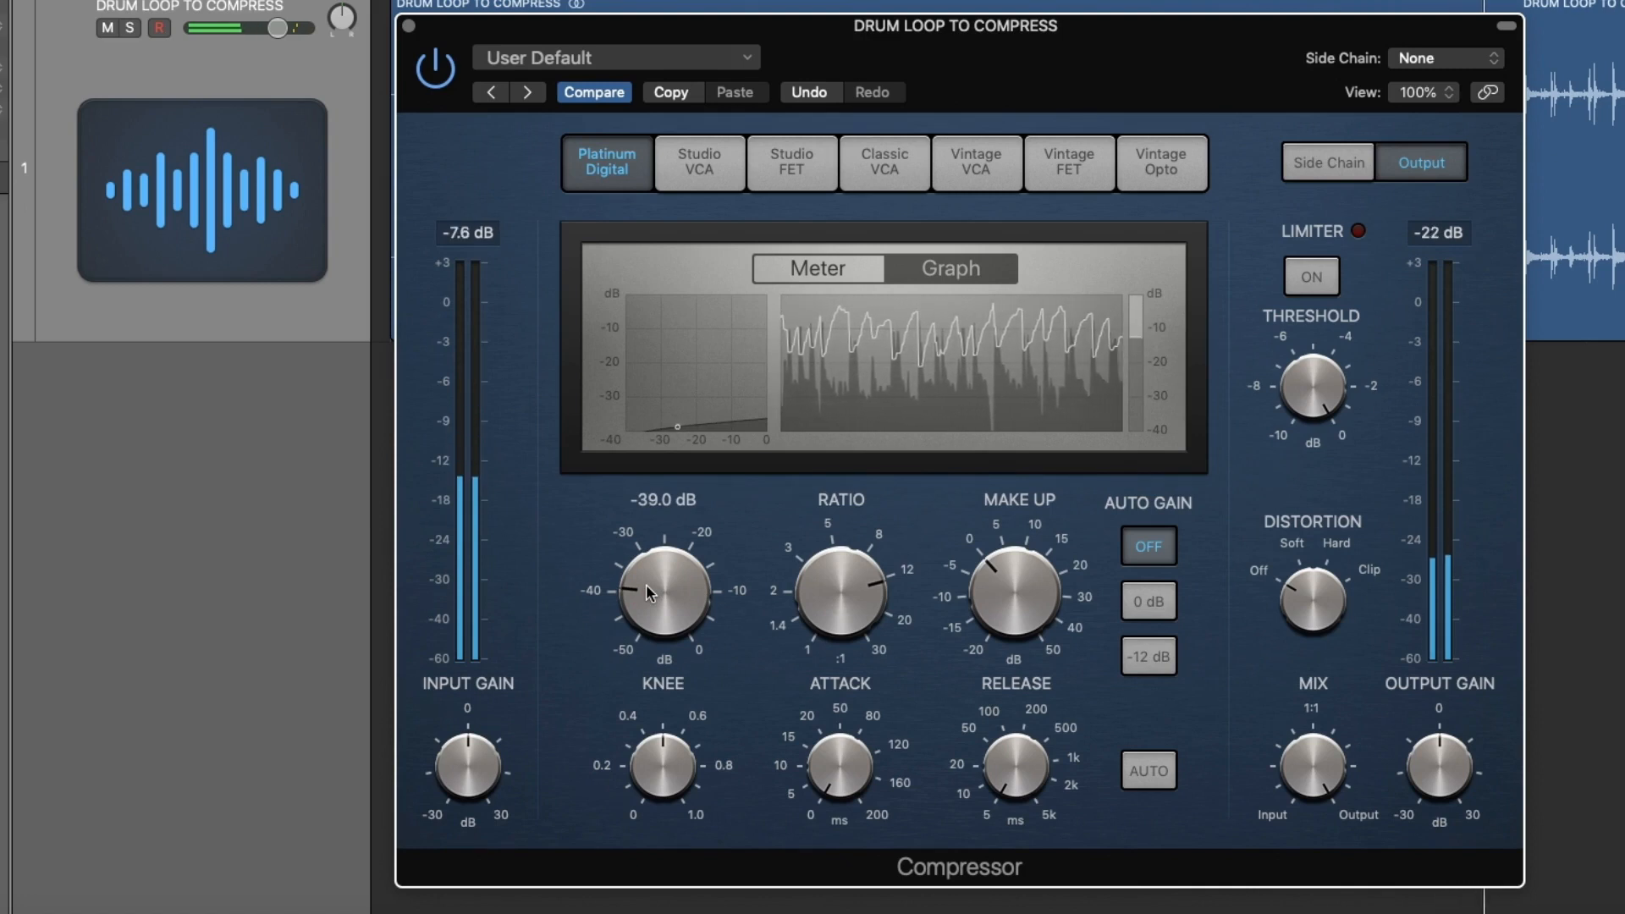
- Ease the compression by reducing the ratio to about 4:1 and adjusting the threshold to about -32 dB
left_click_drag(646, 584, 648, 495)
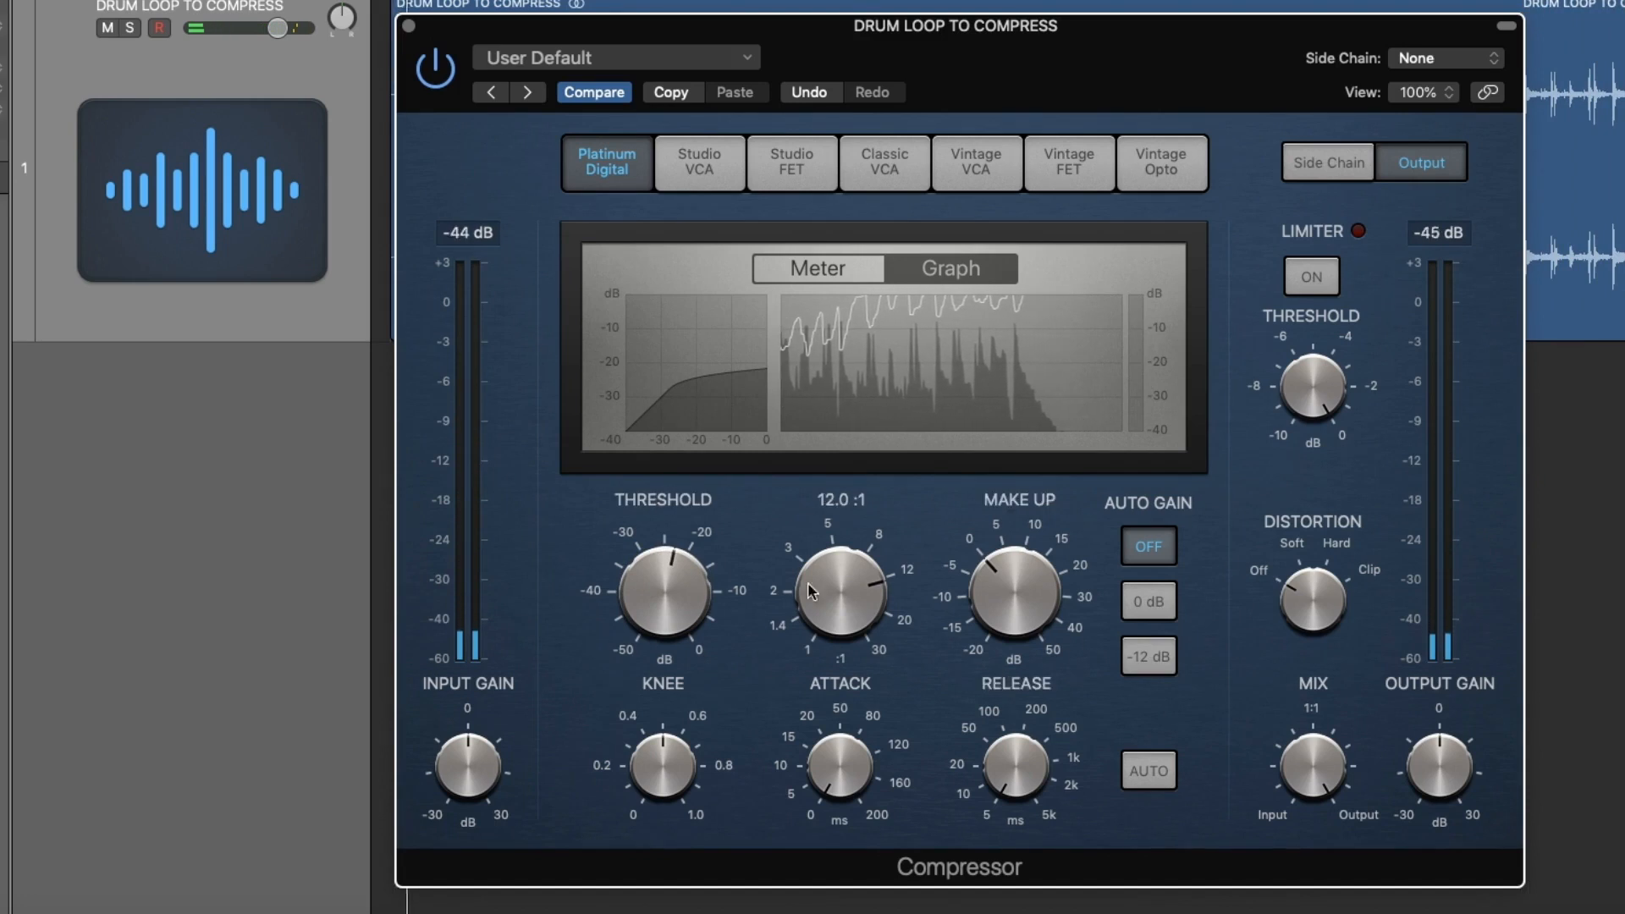
mouse_move(836, 641)
left_mouse_down()
mouse_move(852, 698)
mouse_move(846, 671)
left_mouse_up()
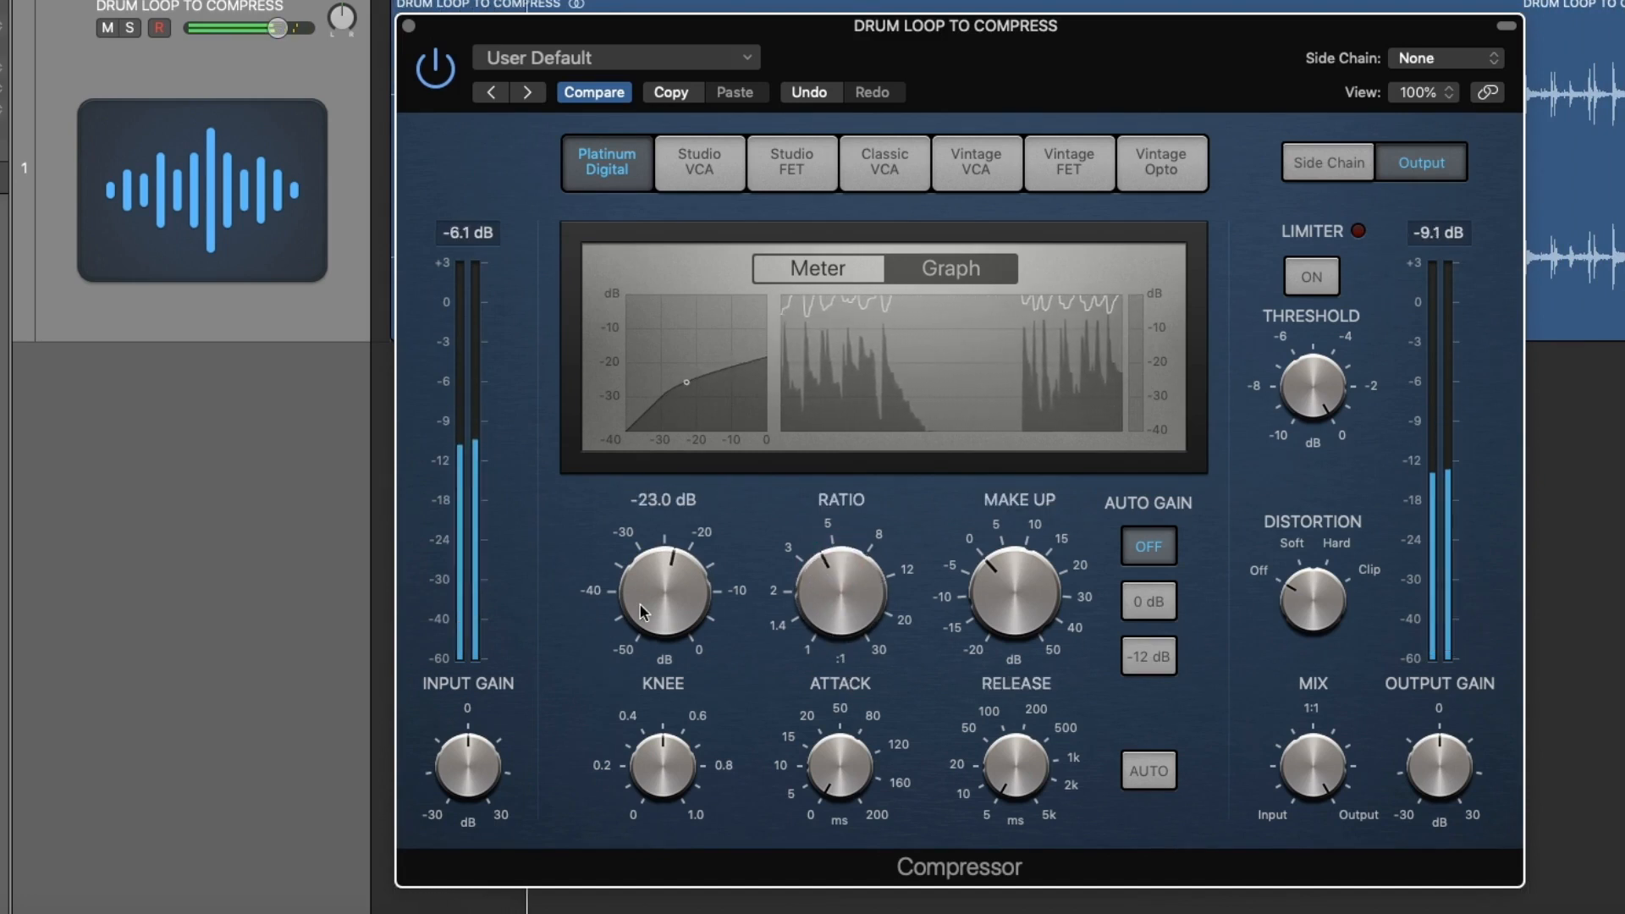
left_click_drag(661, 585, 653, 640)
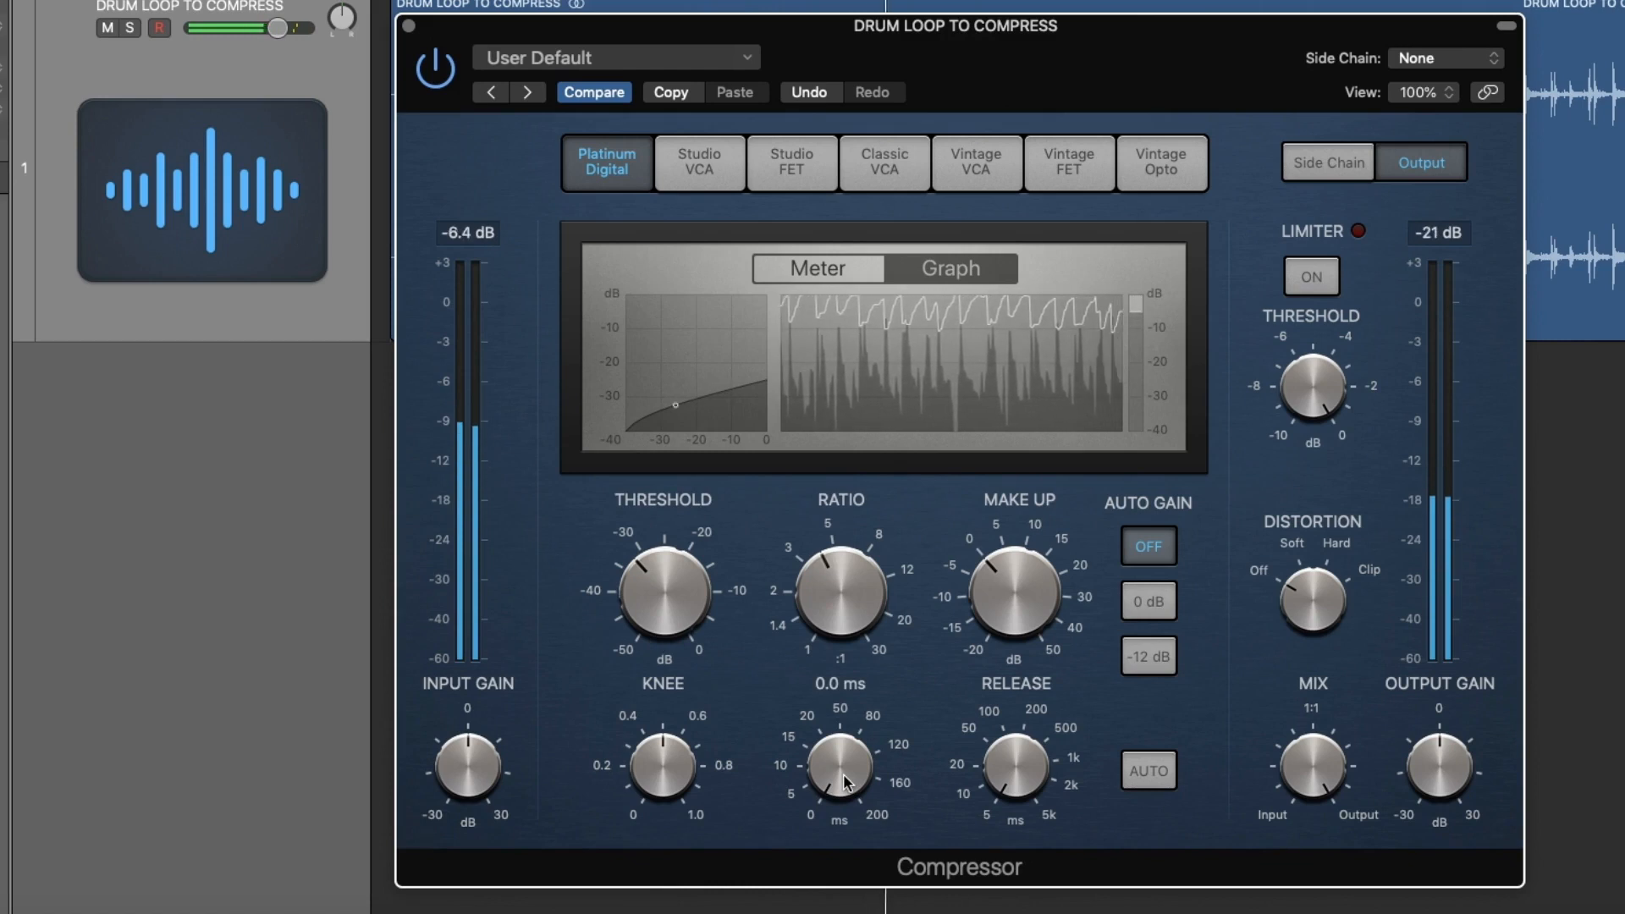
- Compare the fastest attack of 0 ms with the slowest attack of 200 ms on the playing drum loop
left_click_drag(843, 777, 842, 780)
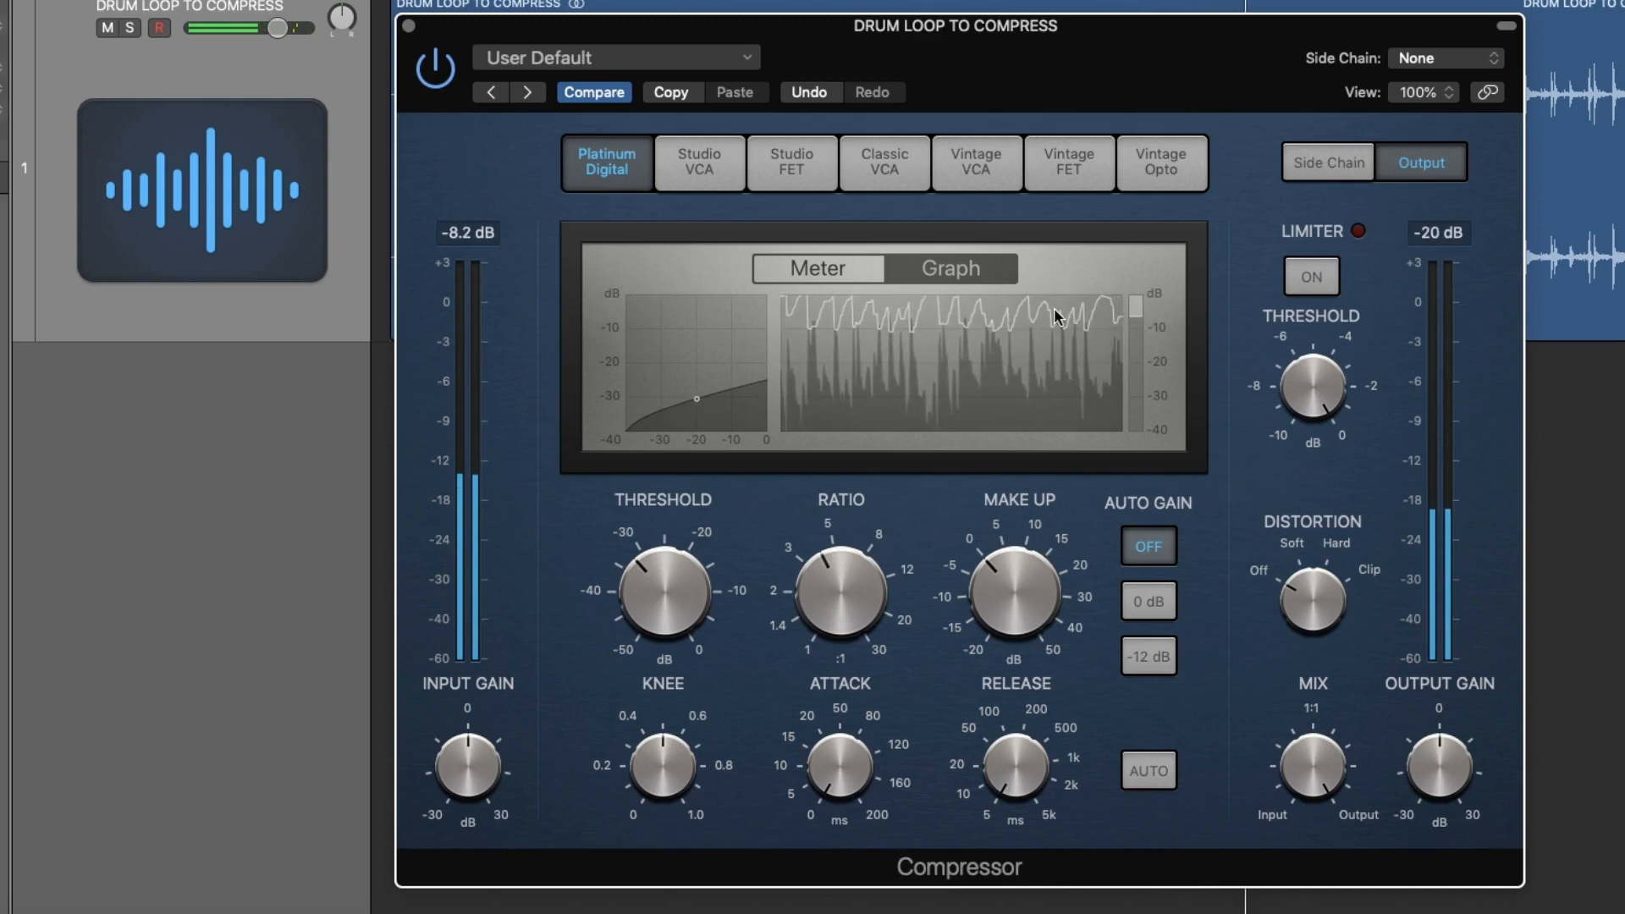
left_click_drag(833, 774, 797, 329)
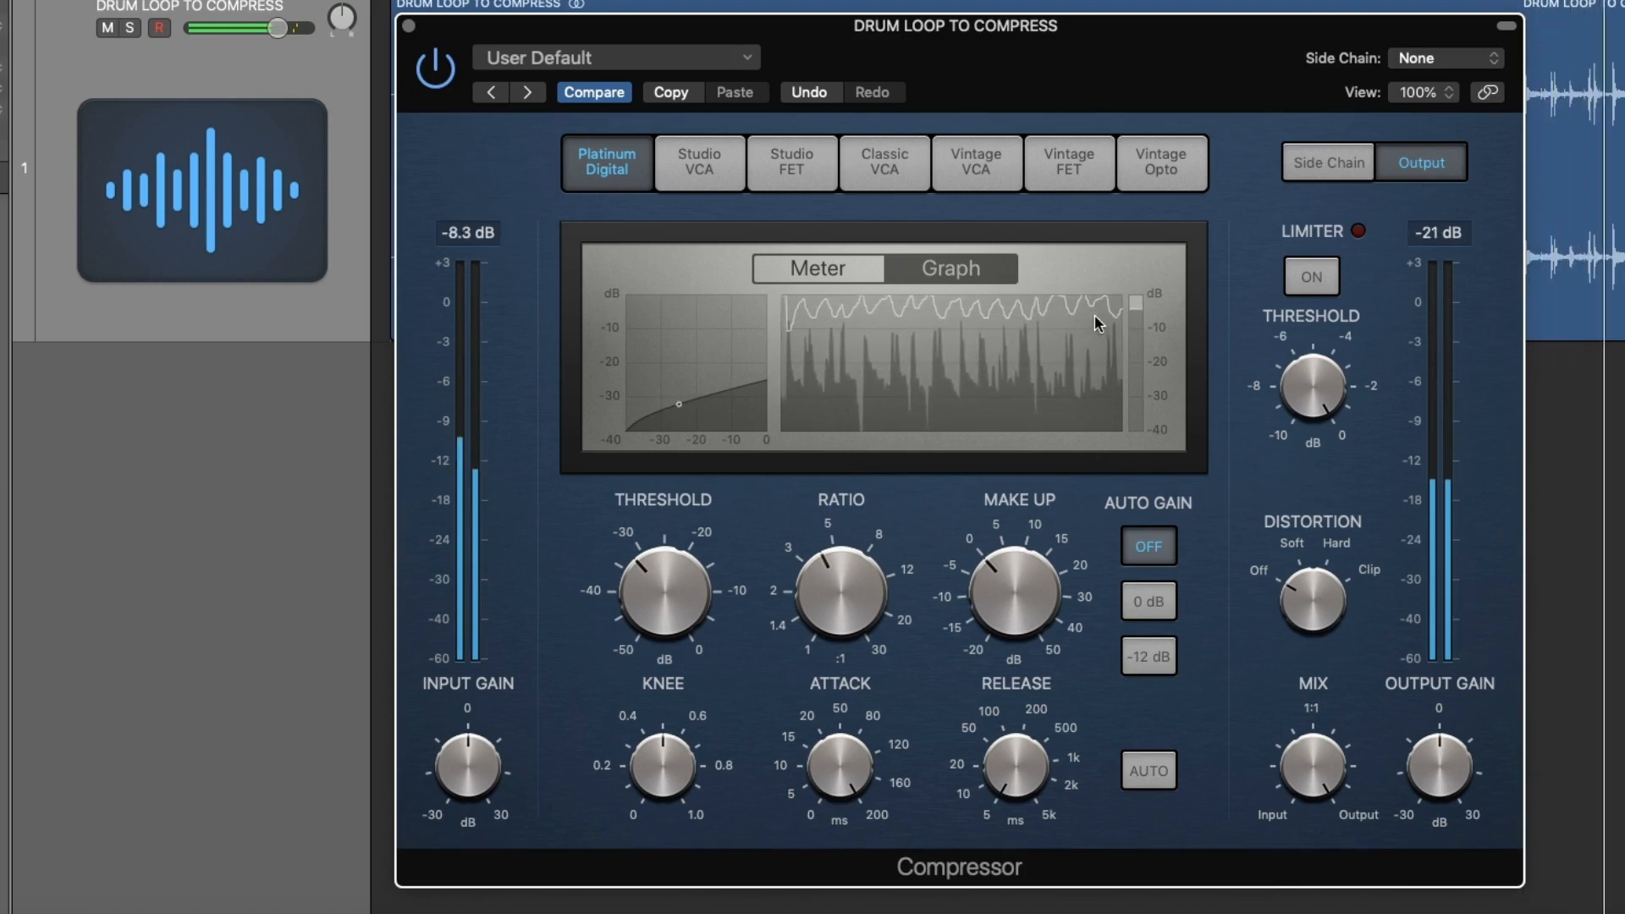
left_click_drag(840, 750, 842, 711)
- Exaggerate the compression with a -43 dB threshold and a ratio of about 16:1, and bring the attack down to 0 ms
left_click_drag(822, 602, 826, 495)
left_click_drag(652, 558, 668, 630)
left_click_drag(841, 581, 922, 414)
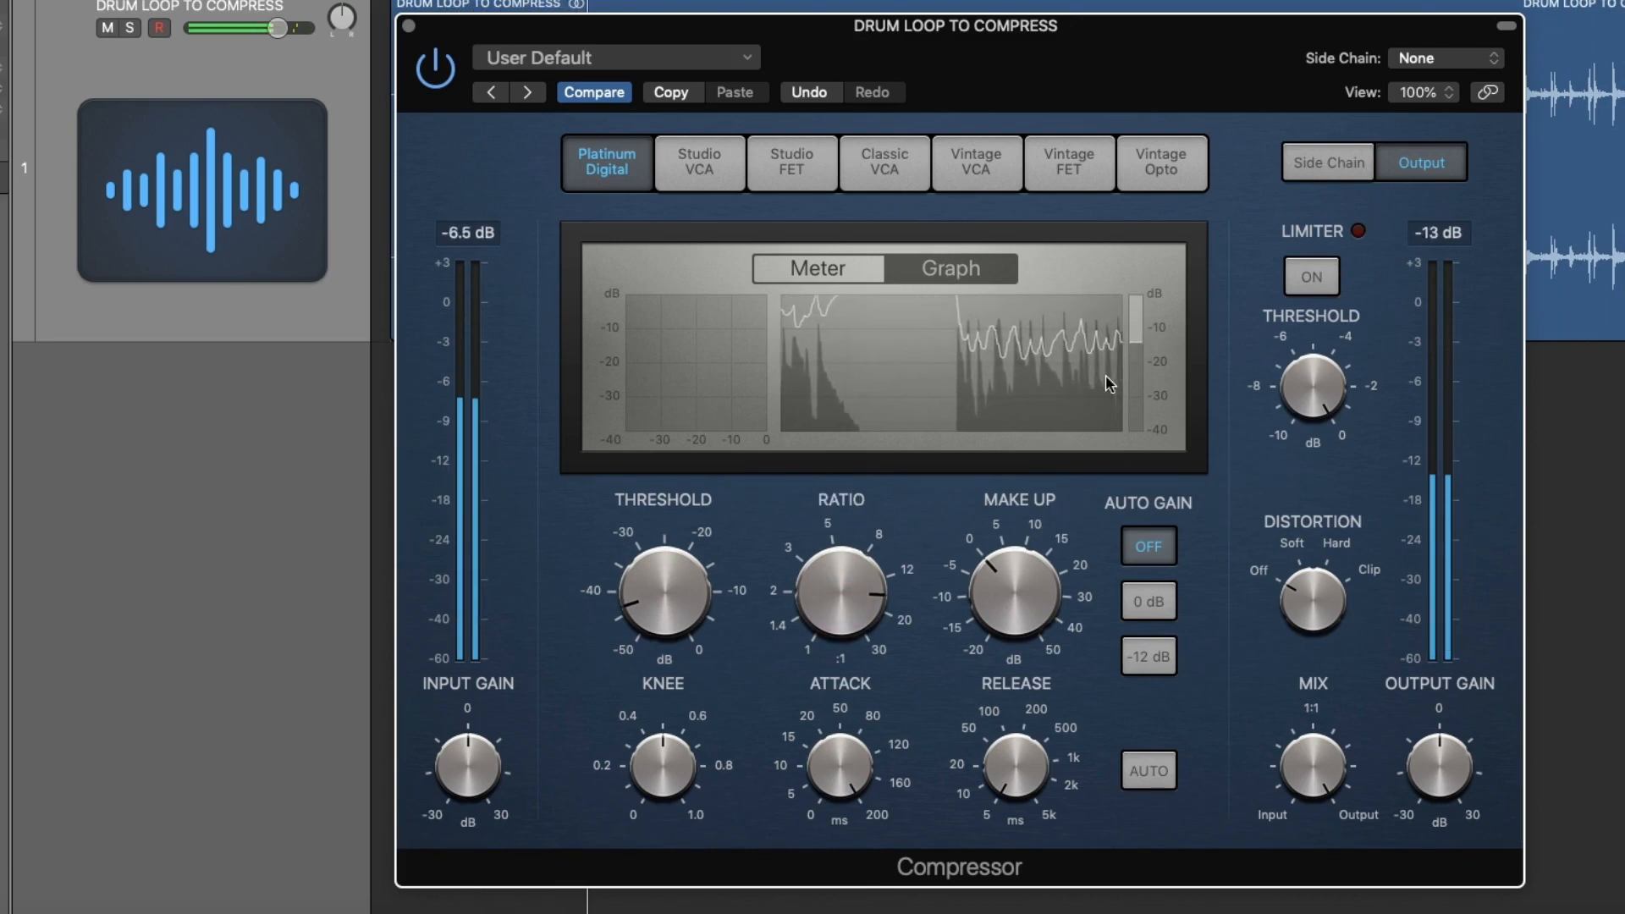
left_click_drag(842, 766, 845, 770)
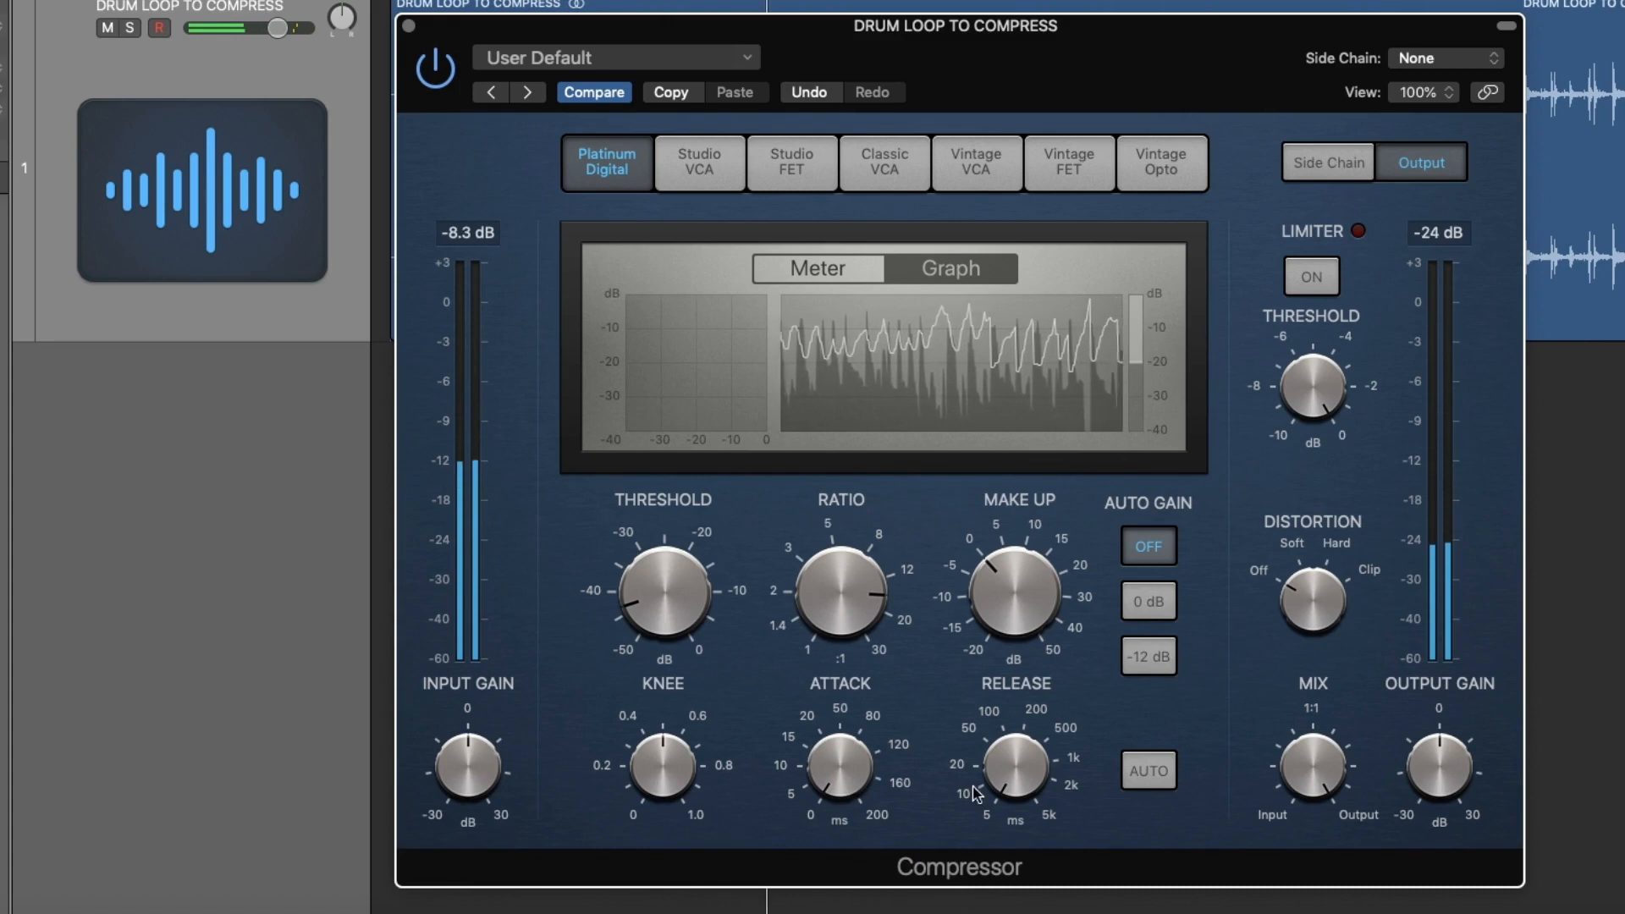
- Compare the slowest release with a fast release of about 10 ms, and set the attack to about 7 ms
left_click_drag(1003, 769, 957, 377)
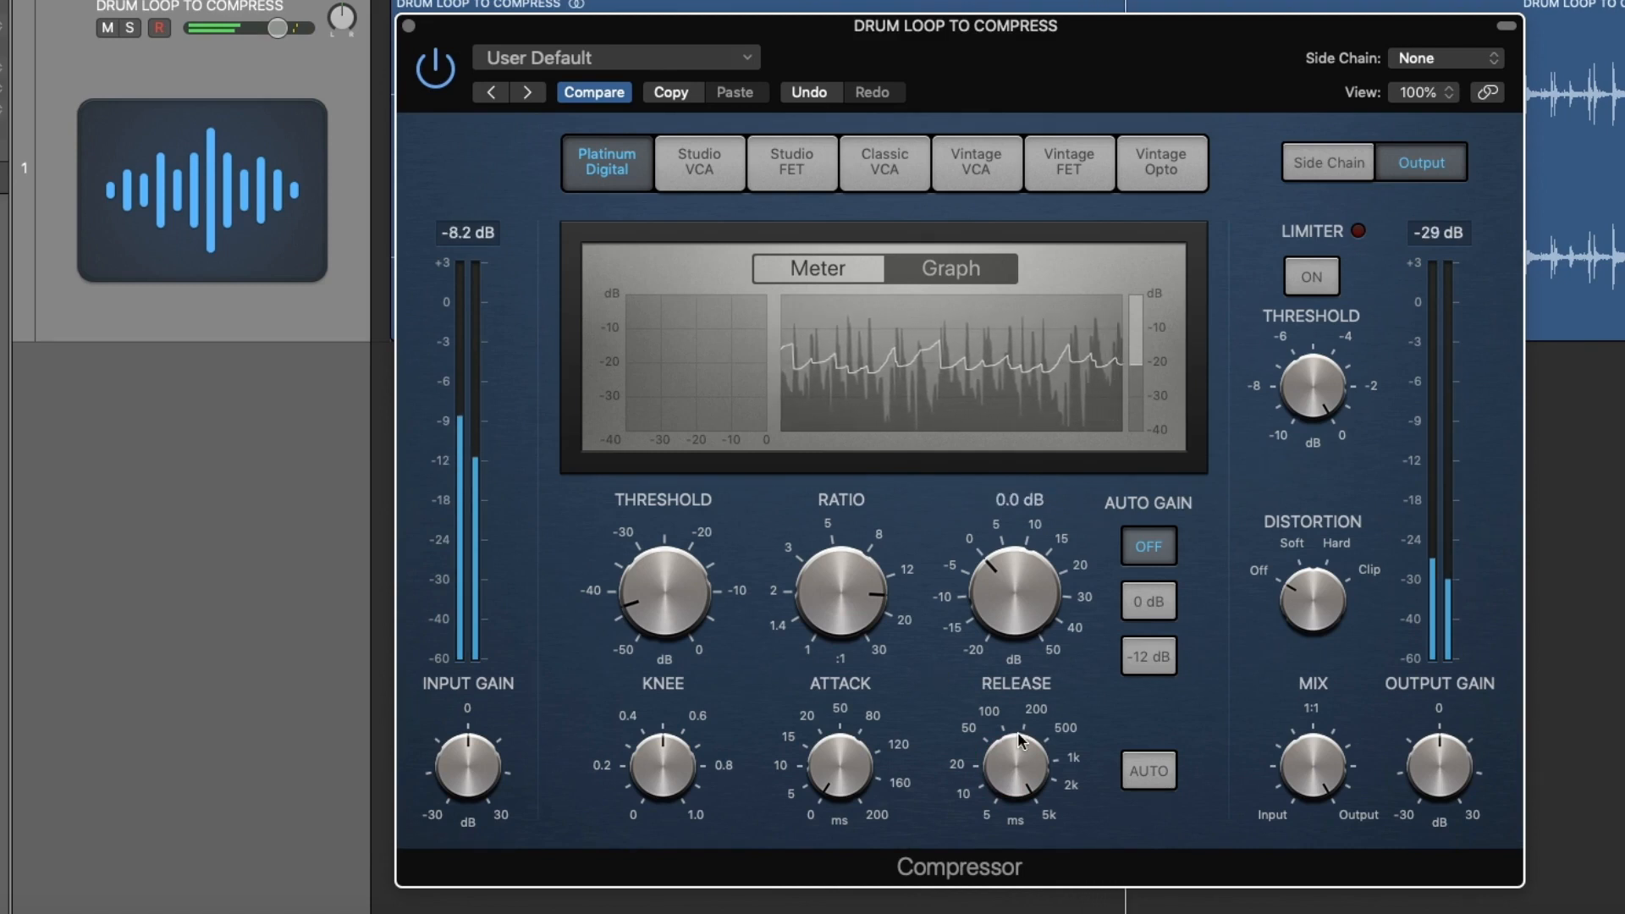
mouse_move(1020, 740)
left_mouse_down()
mouse_move(1020, 719)
mouse_move(1020, 764)
left_mouse_up()
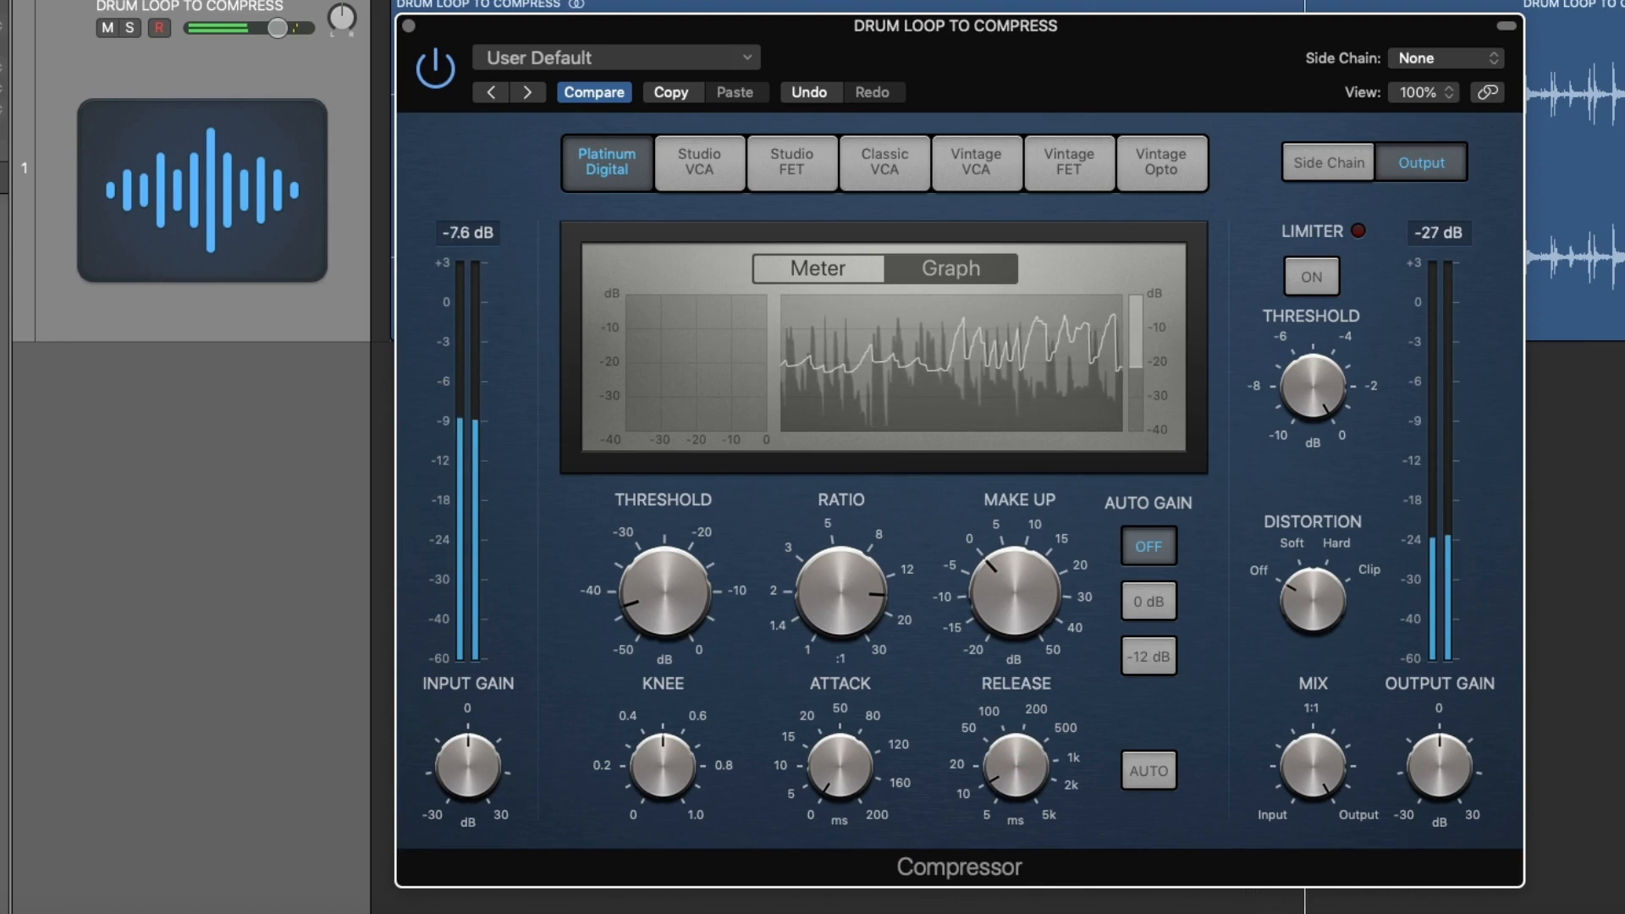
mouse_move(862, 796)
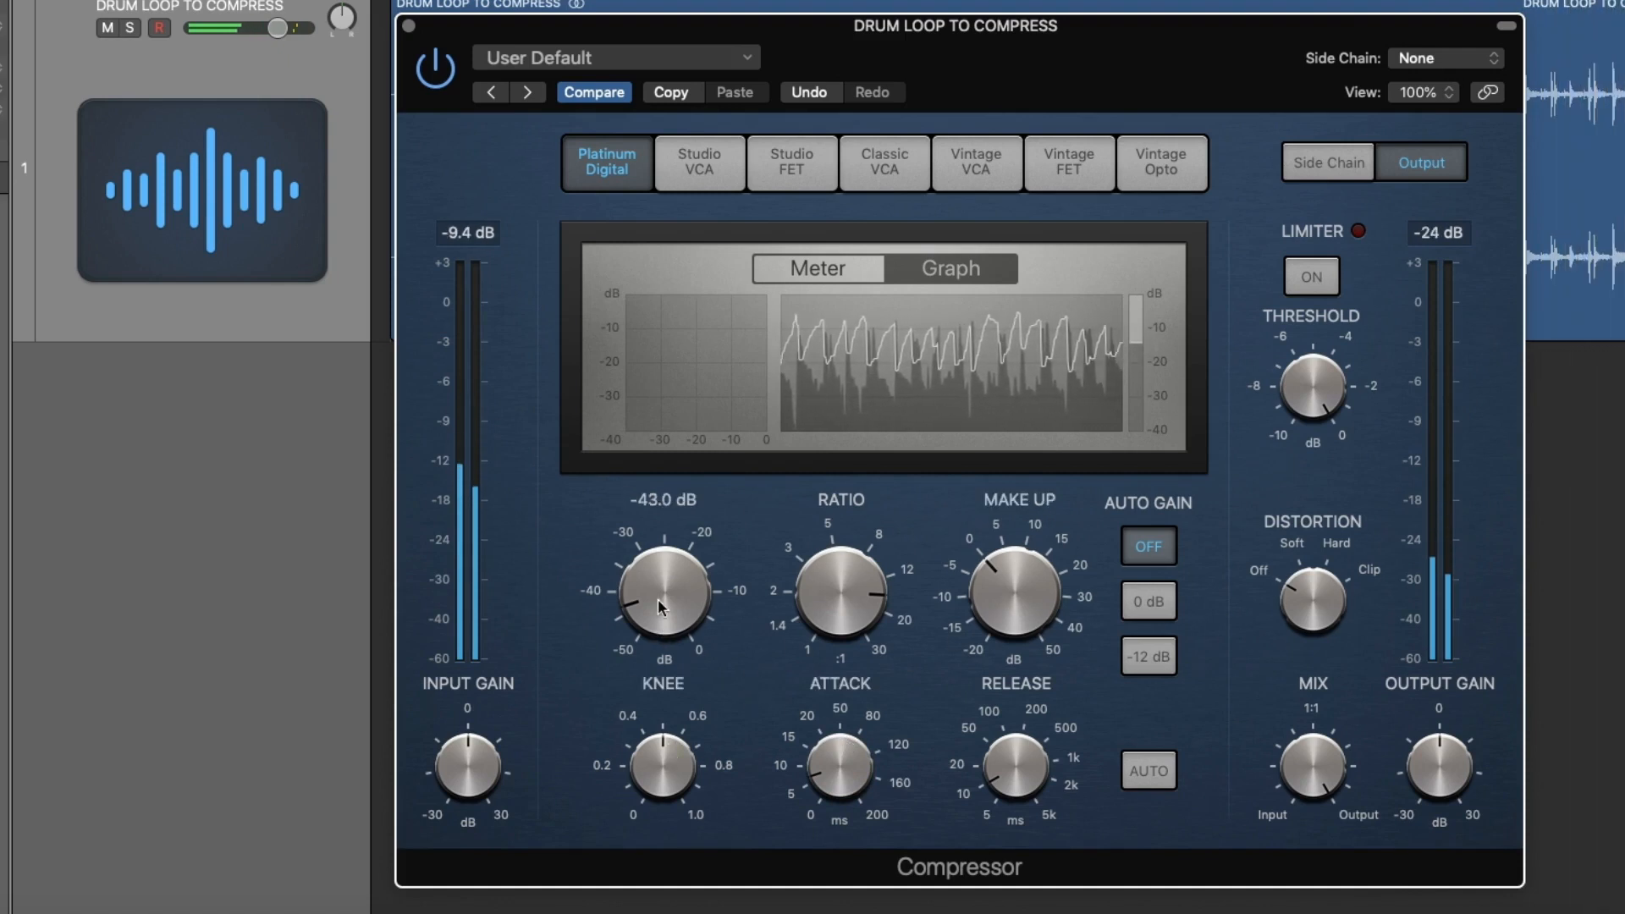
- Raise the threshold to about -25 dB and compare a hard knee of 0 with a soft knee of 1.0
left_click_drag(658, 597, 680, 493)
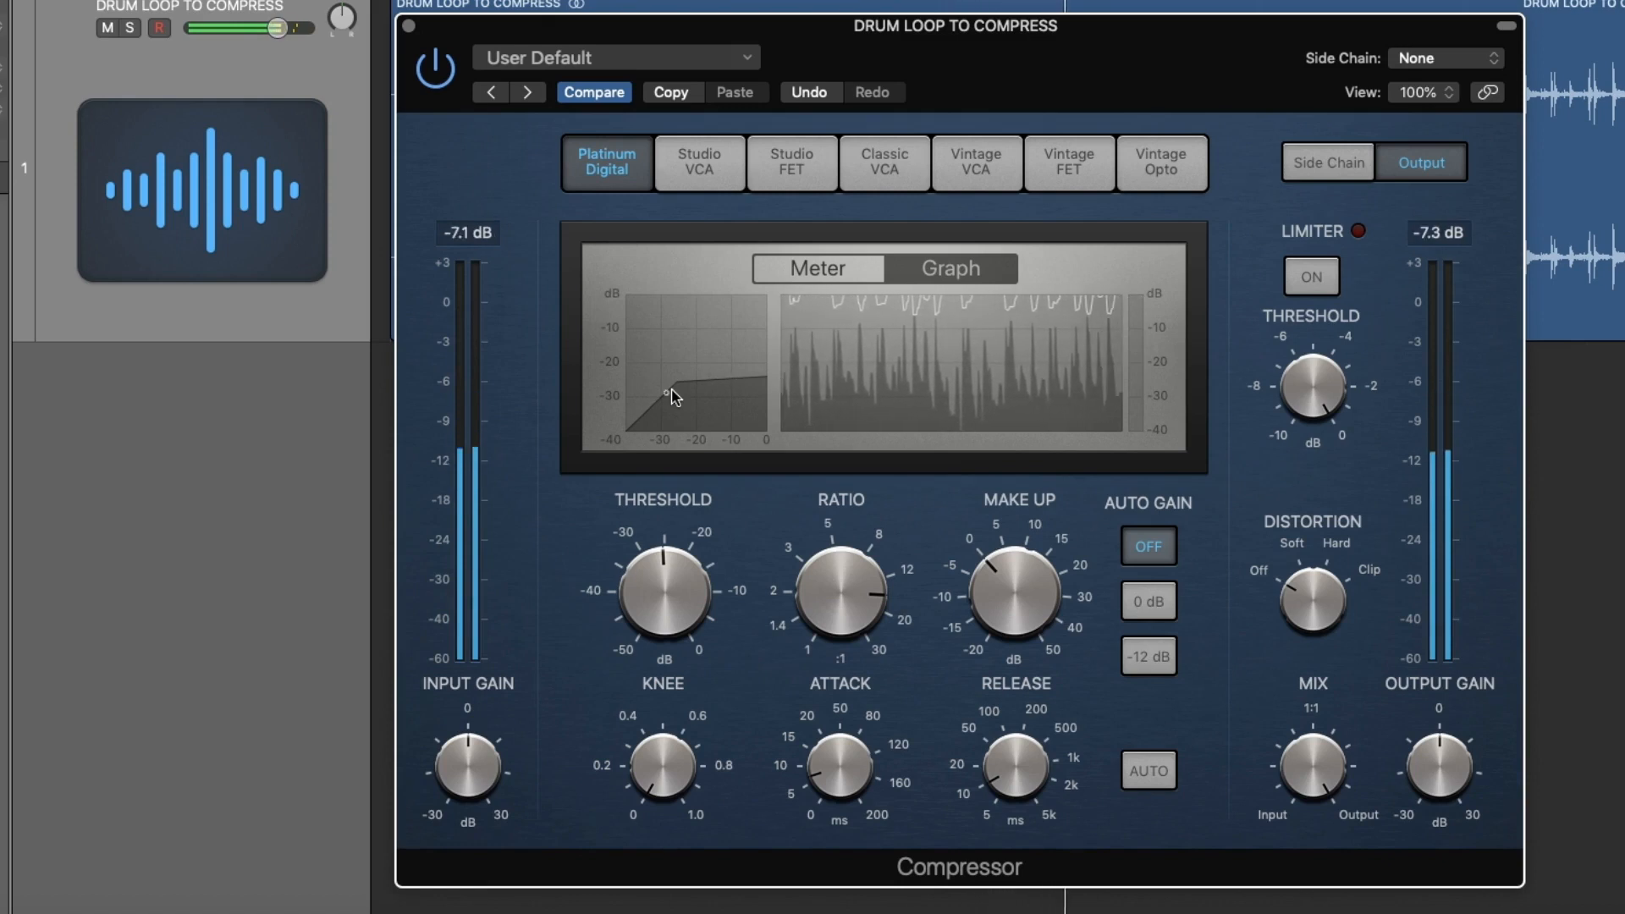
mouse_move(661, 753)
left_click_drag(661, 754, 638, 284)
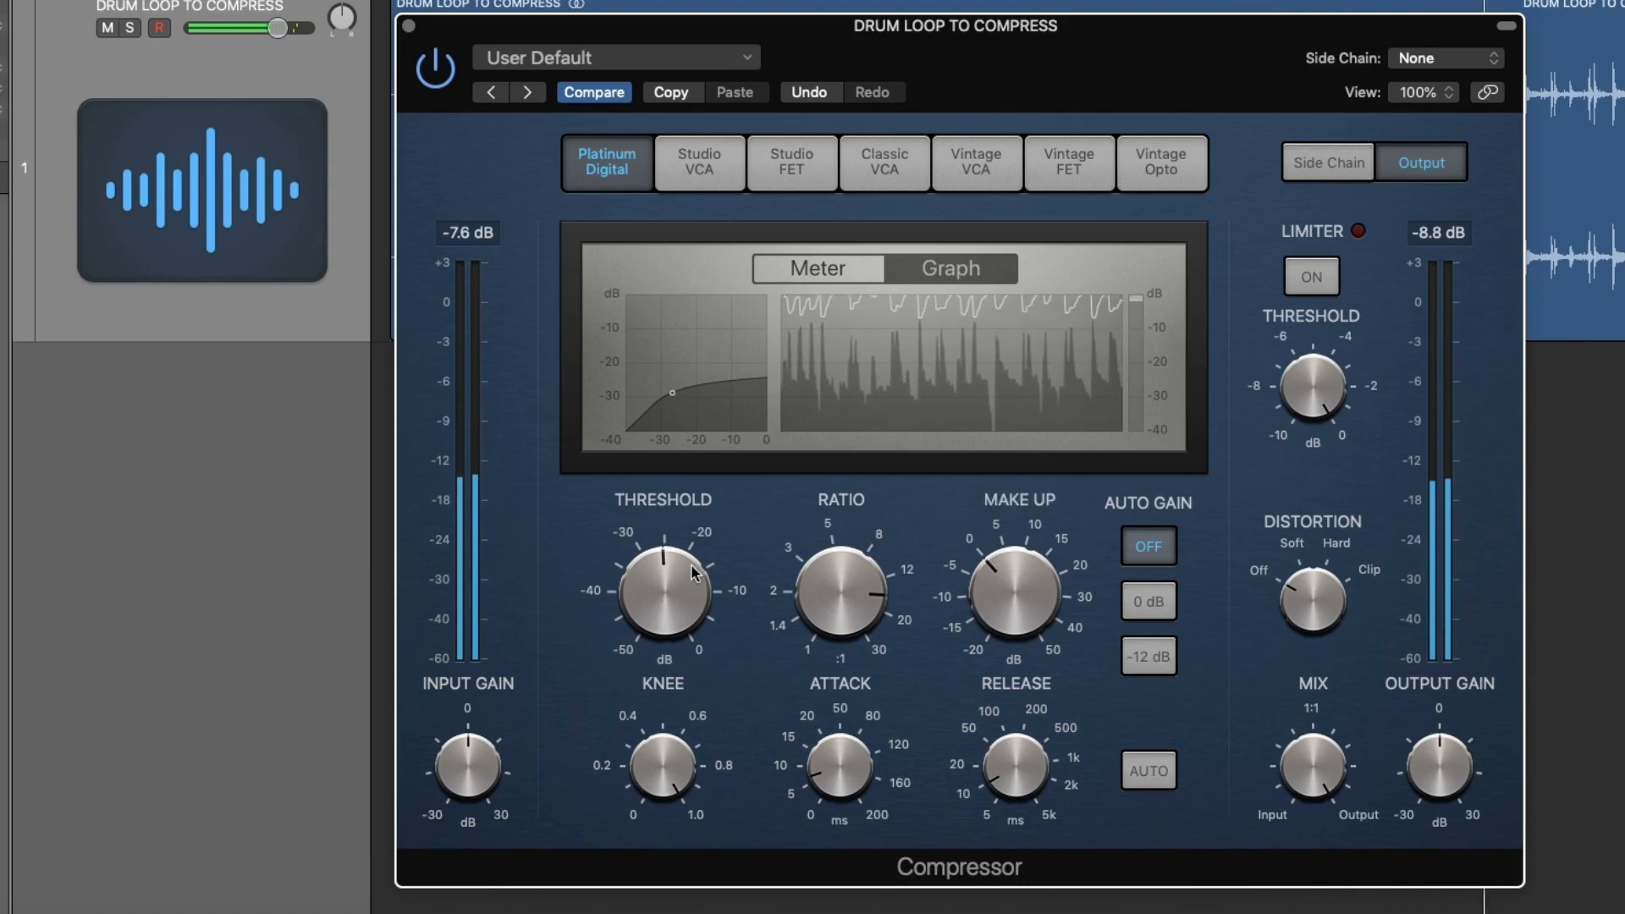
- Set the knee to 0.5 and ease the ratio to just under 5:1 while readjusting the threshold
left_click_drag(690, 564, 684, 604)
left_click_drag(669, 753, 684, 849)
left_click_drag(841, 568, 846, 637)
left_click_drag(661, 582, 662, 555)
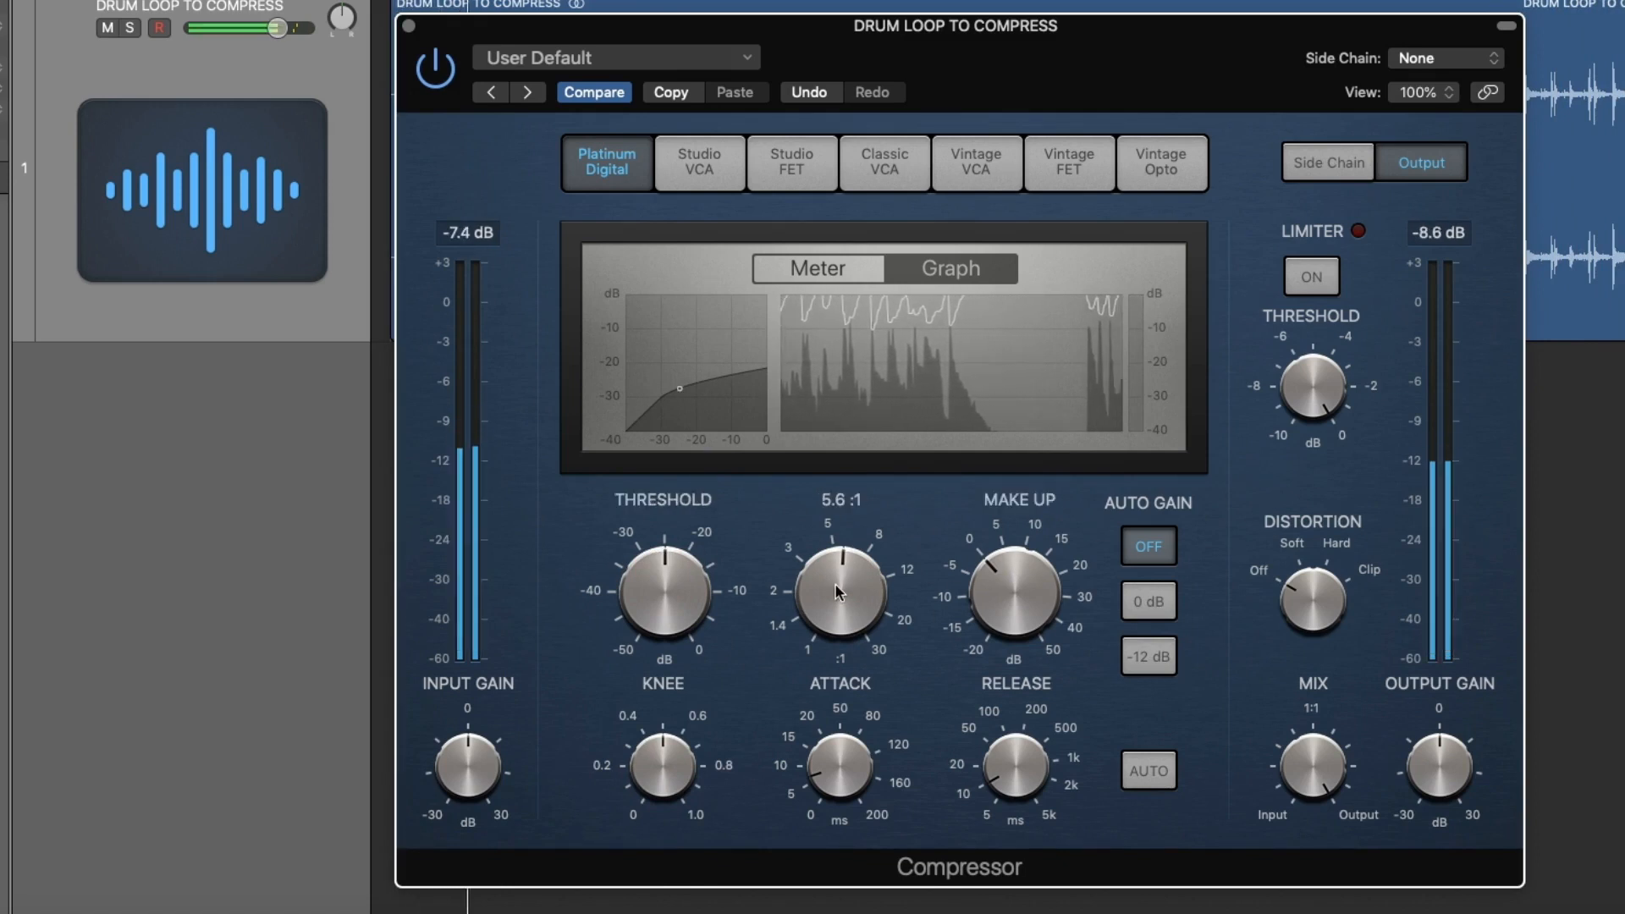
left_click_drag(834, 584, 837, 606)
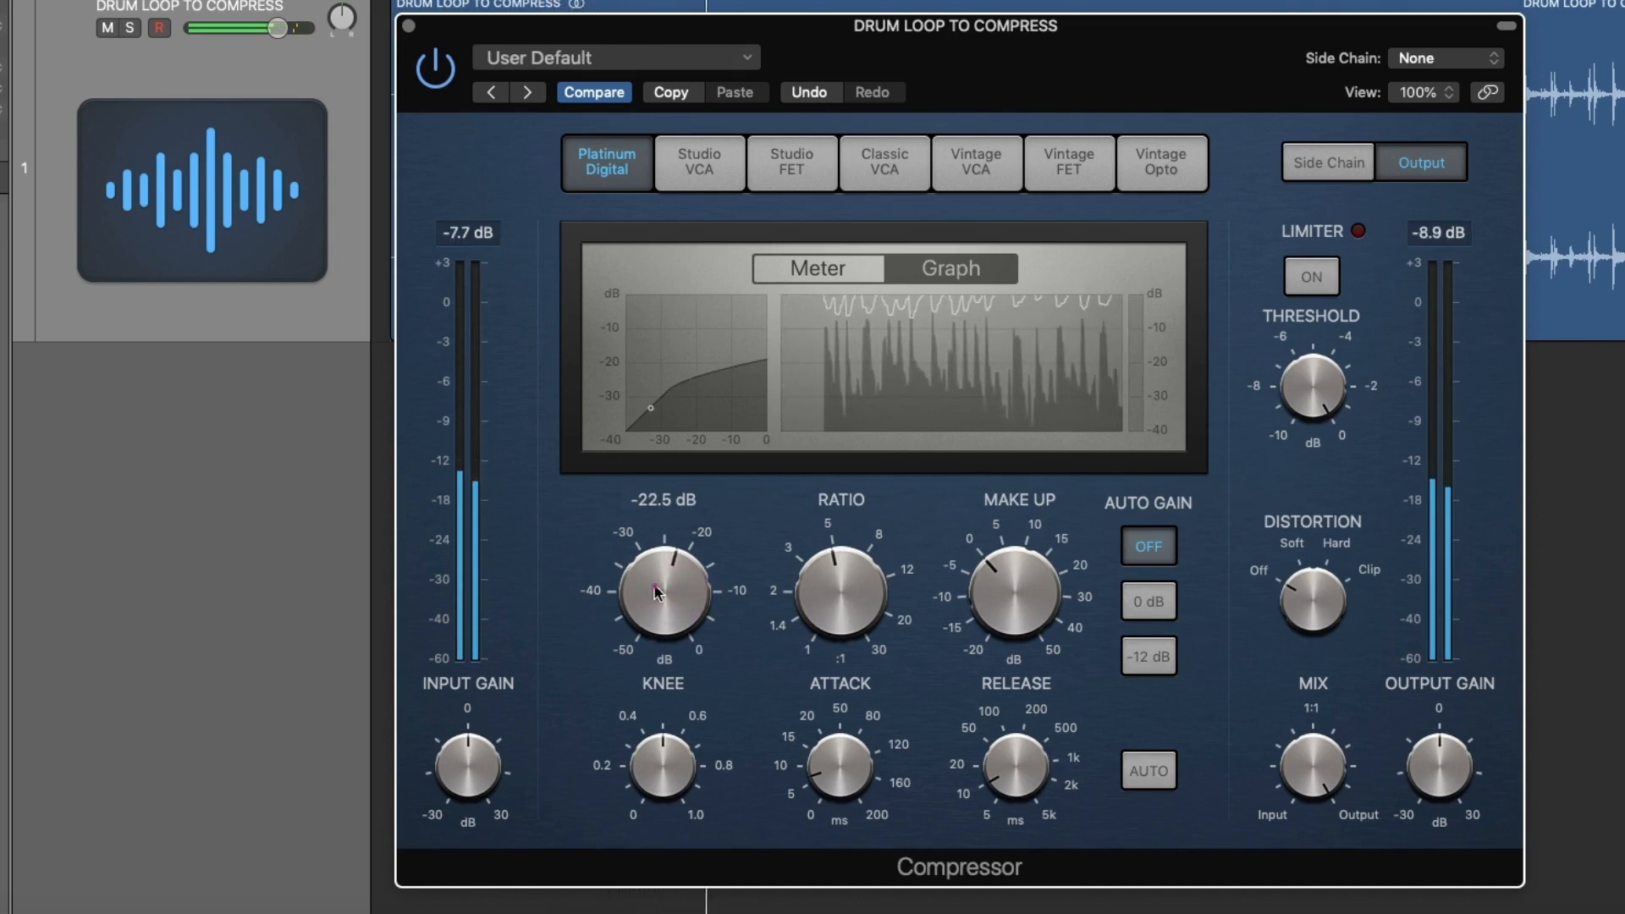
- Fine-tune the threshold to about -25 dB with an 8.5 ms attack, and compare the loop with the compressor bypassed
left_click_drag(658, 593, 653, 602)
left_click(834, 596)
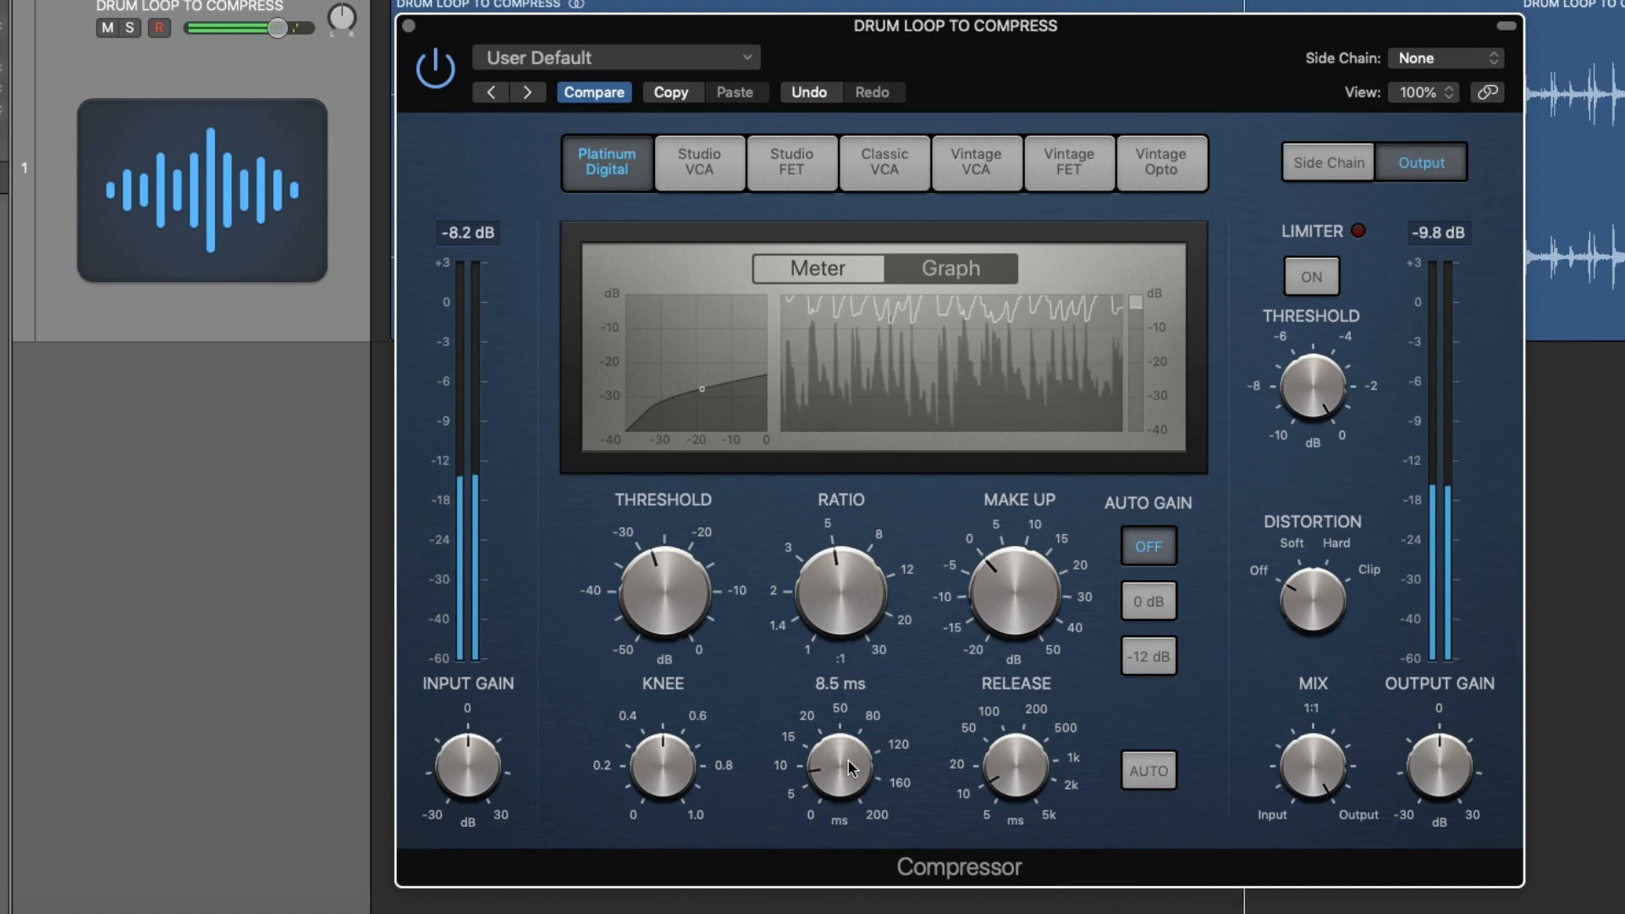
left_click_drag(675, 586, 674, 604)
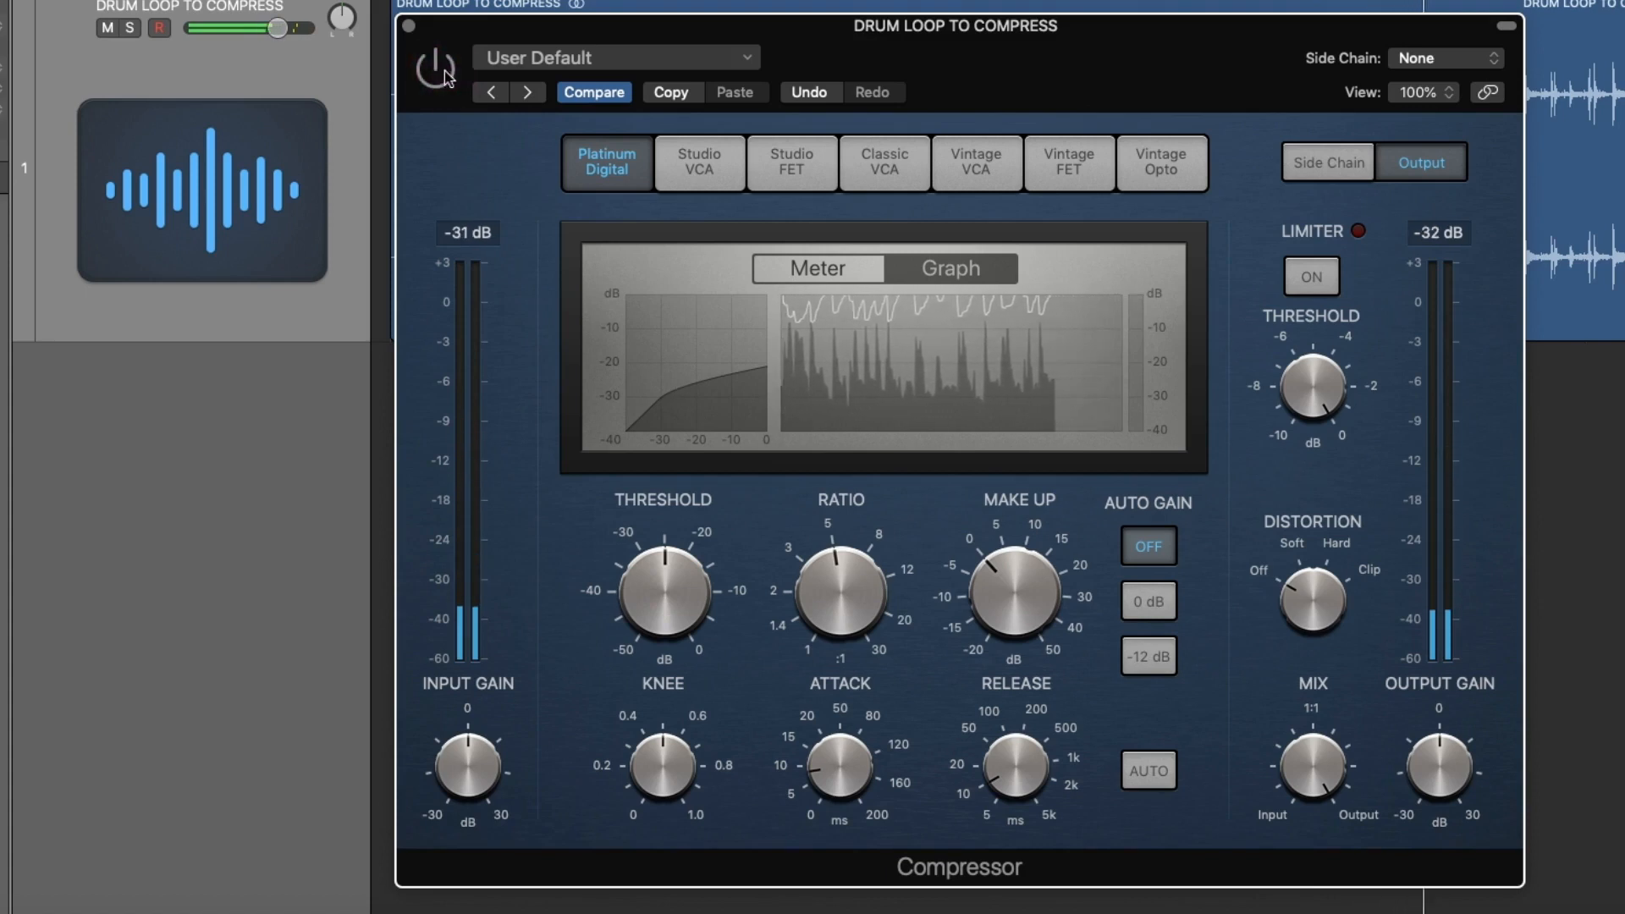
left_click(445, 71)
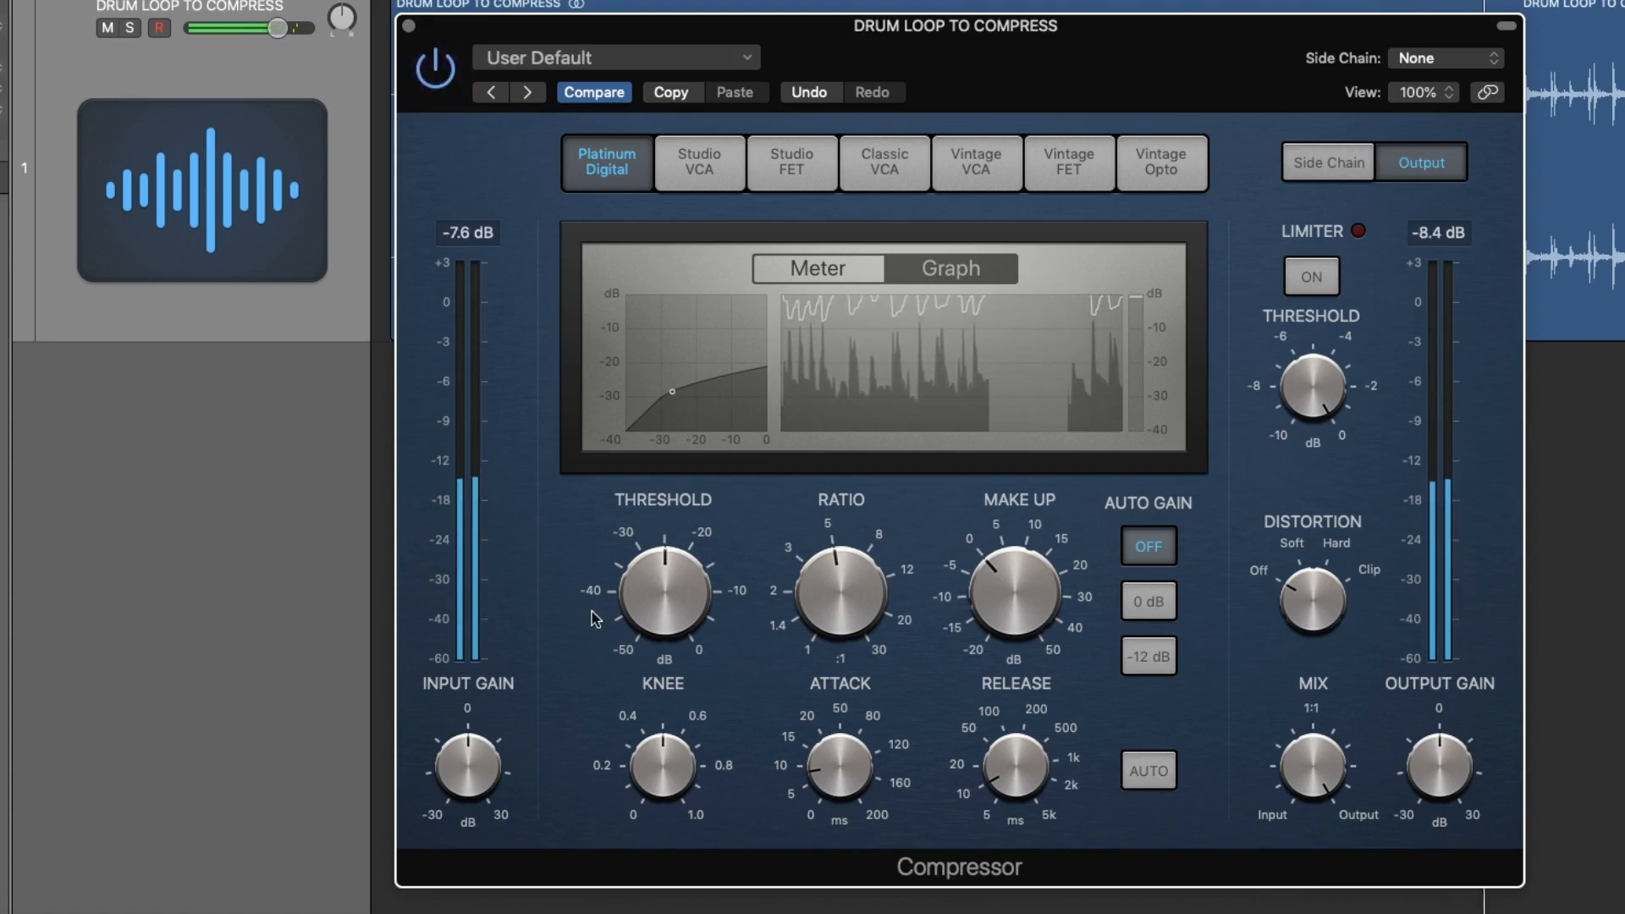
- Intensify the compression with a -30 dB threshold and a 5.4:1 ratio, and lengthen the release to about 15 ms
mouse_move(642, 582)
left_click_drag(642, 581, 649, 609)
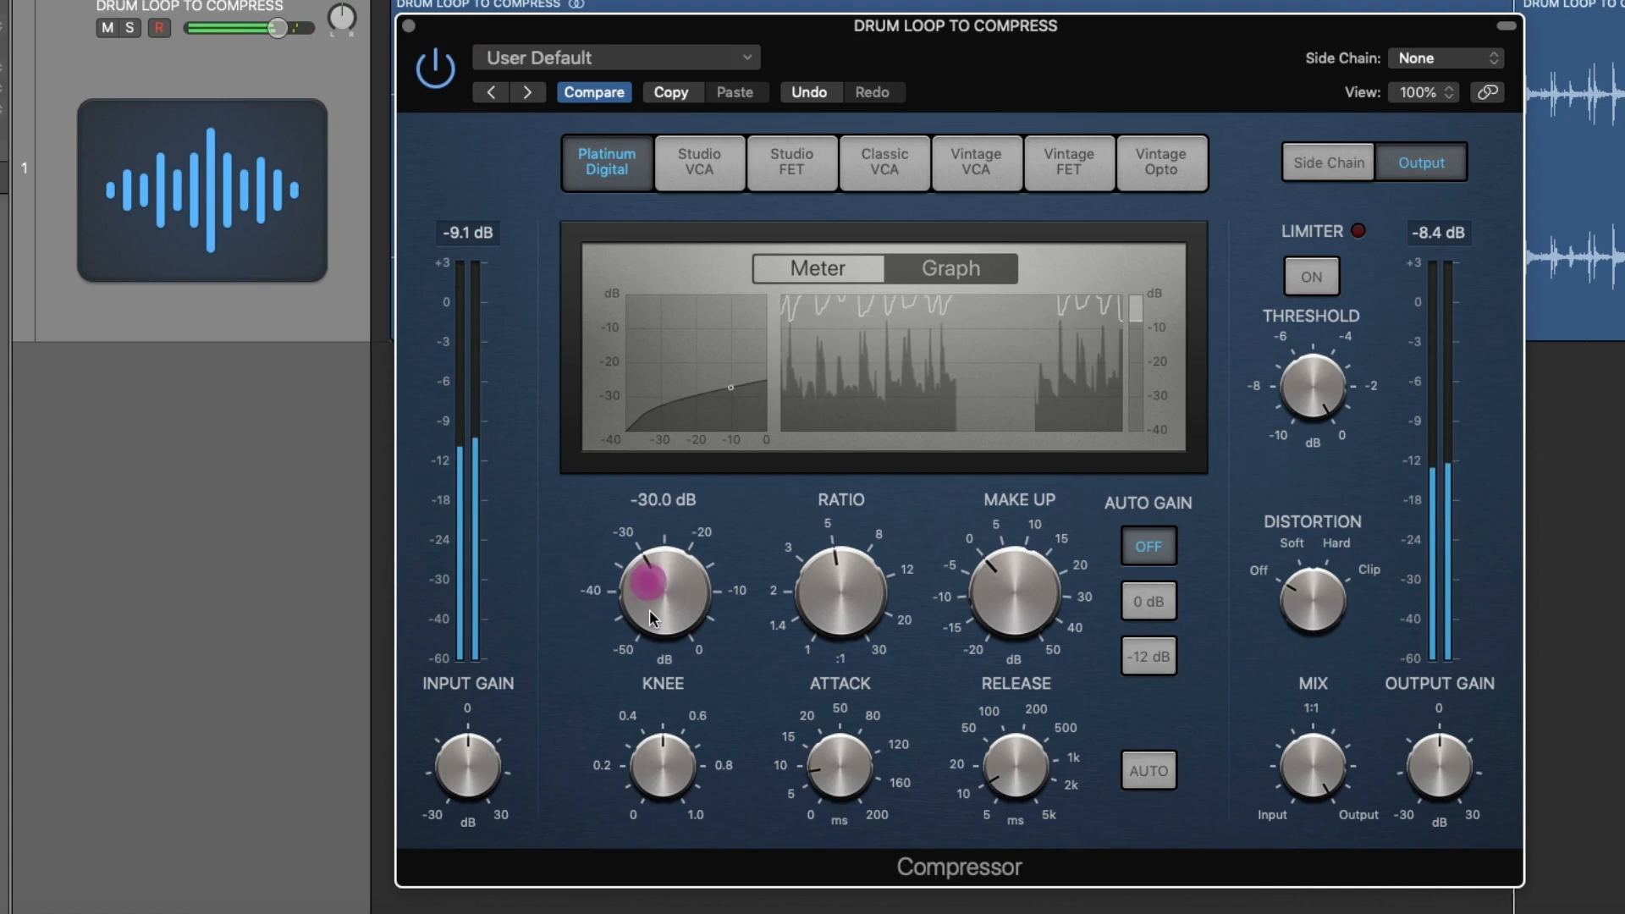
left_click(847, 608)
left_click_drag(847, 608, 845, 593)
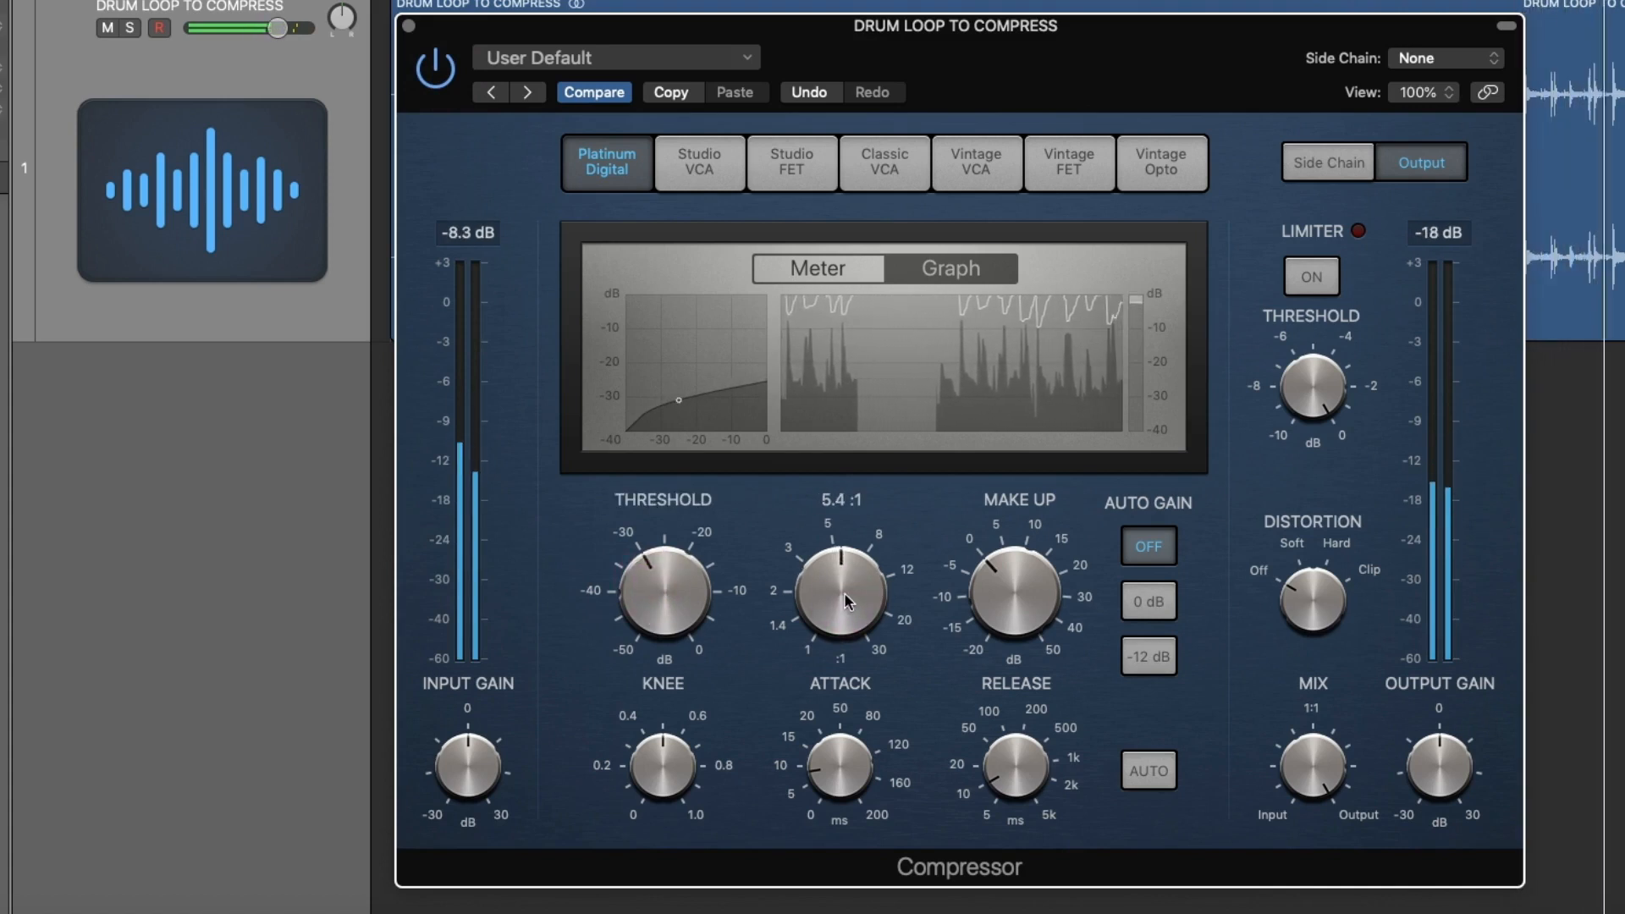
mouse_move(1003, 767)
left_mouse_down()
mouse_move(1027, 774)
mouse_move(1026, 760)
left_mouse_up()
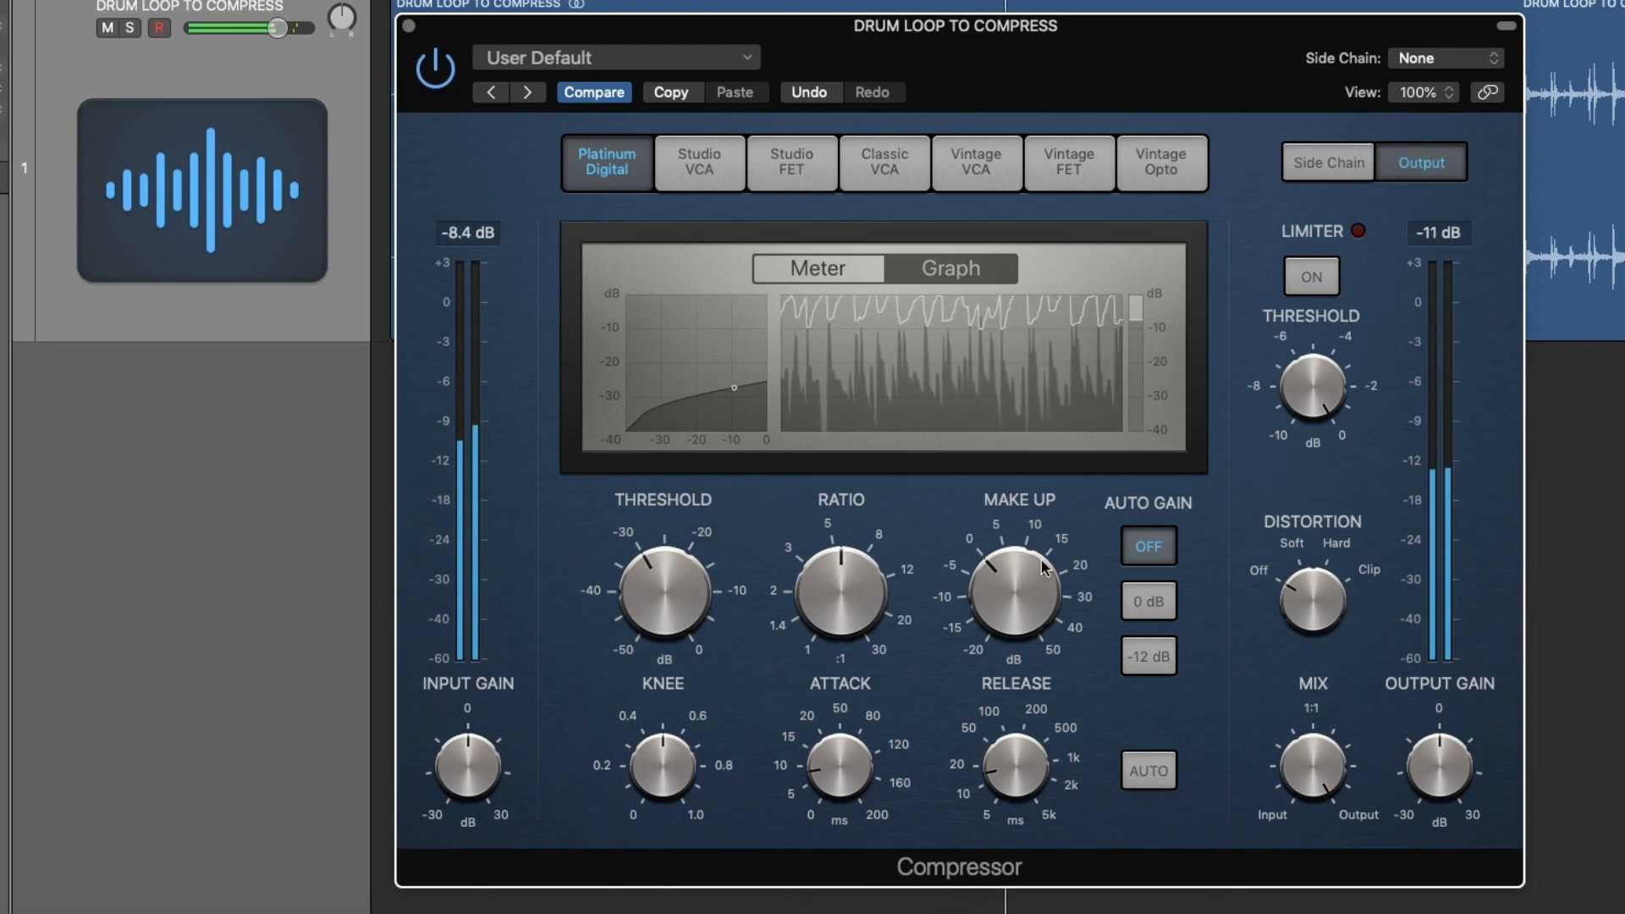
- Raise the make-up gain to 4 dB, comparing the compressed loop with the bypassed signal along the way
mouse_move(1016, 607)
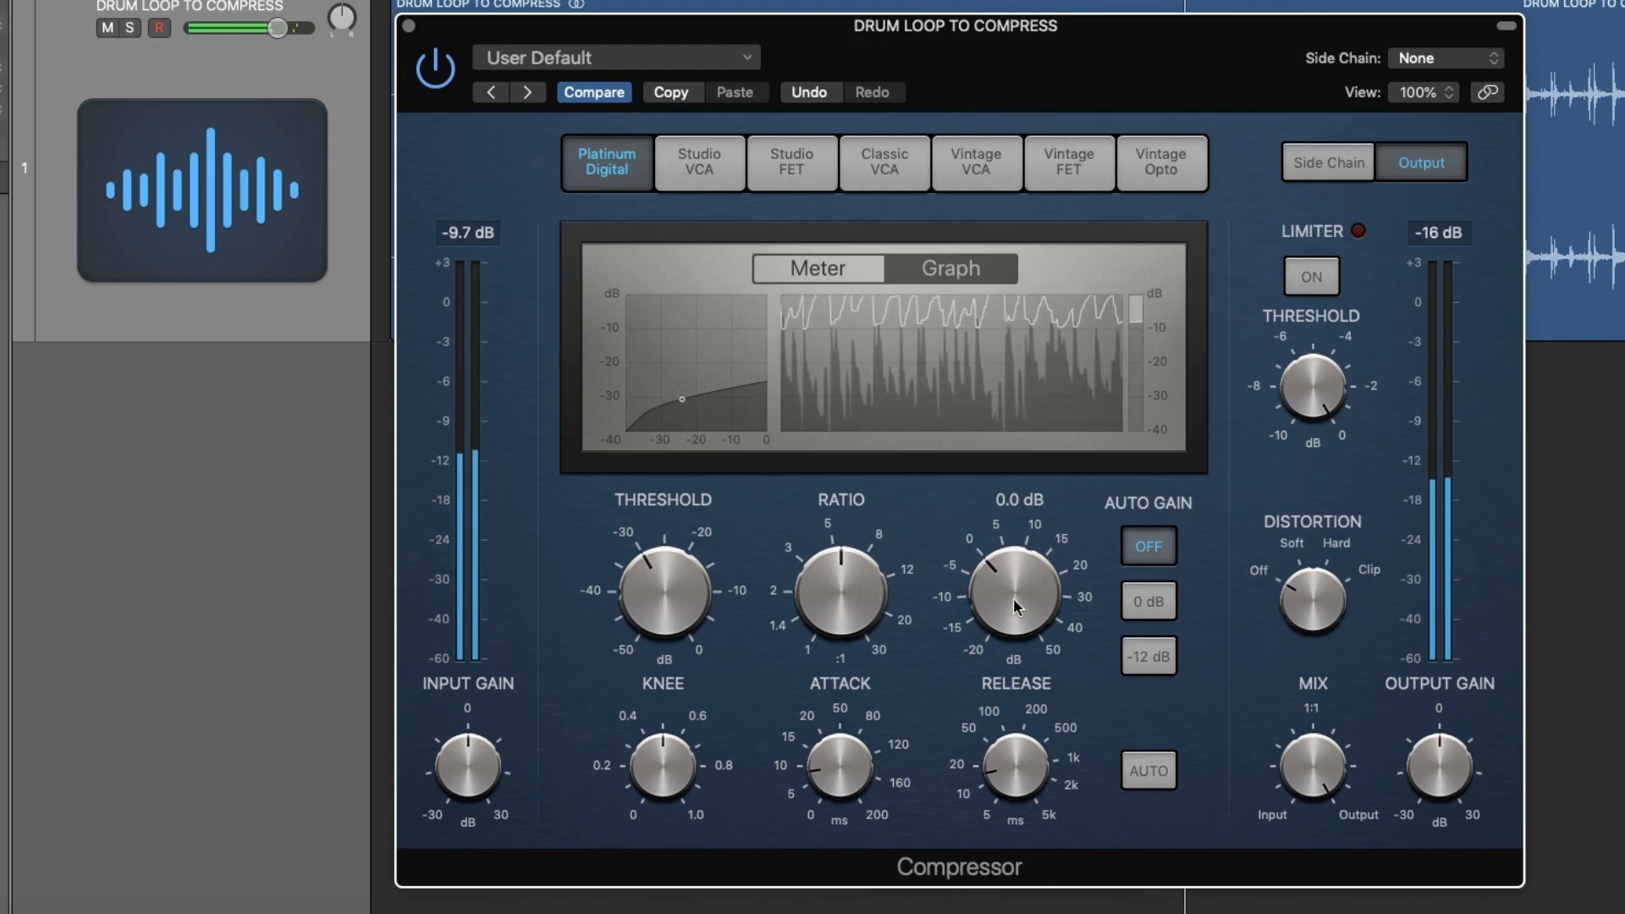
left_click_drag(1014, 597, 1014, 582)
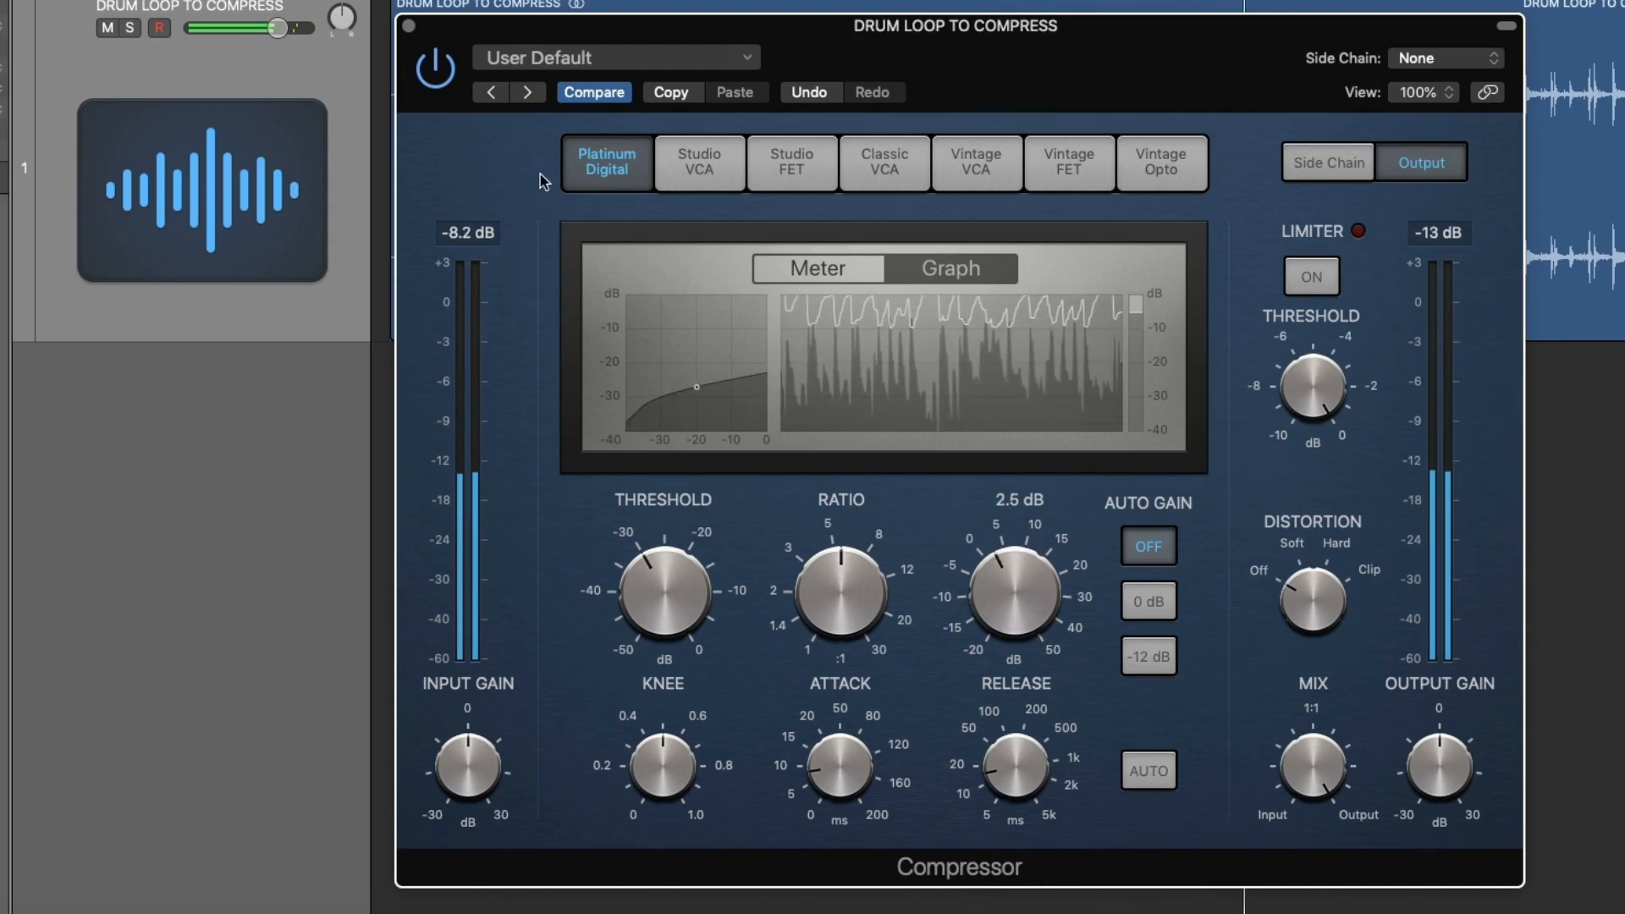
left_click(427, 53)
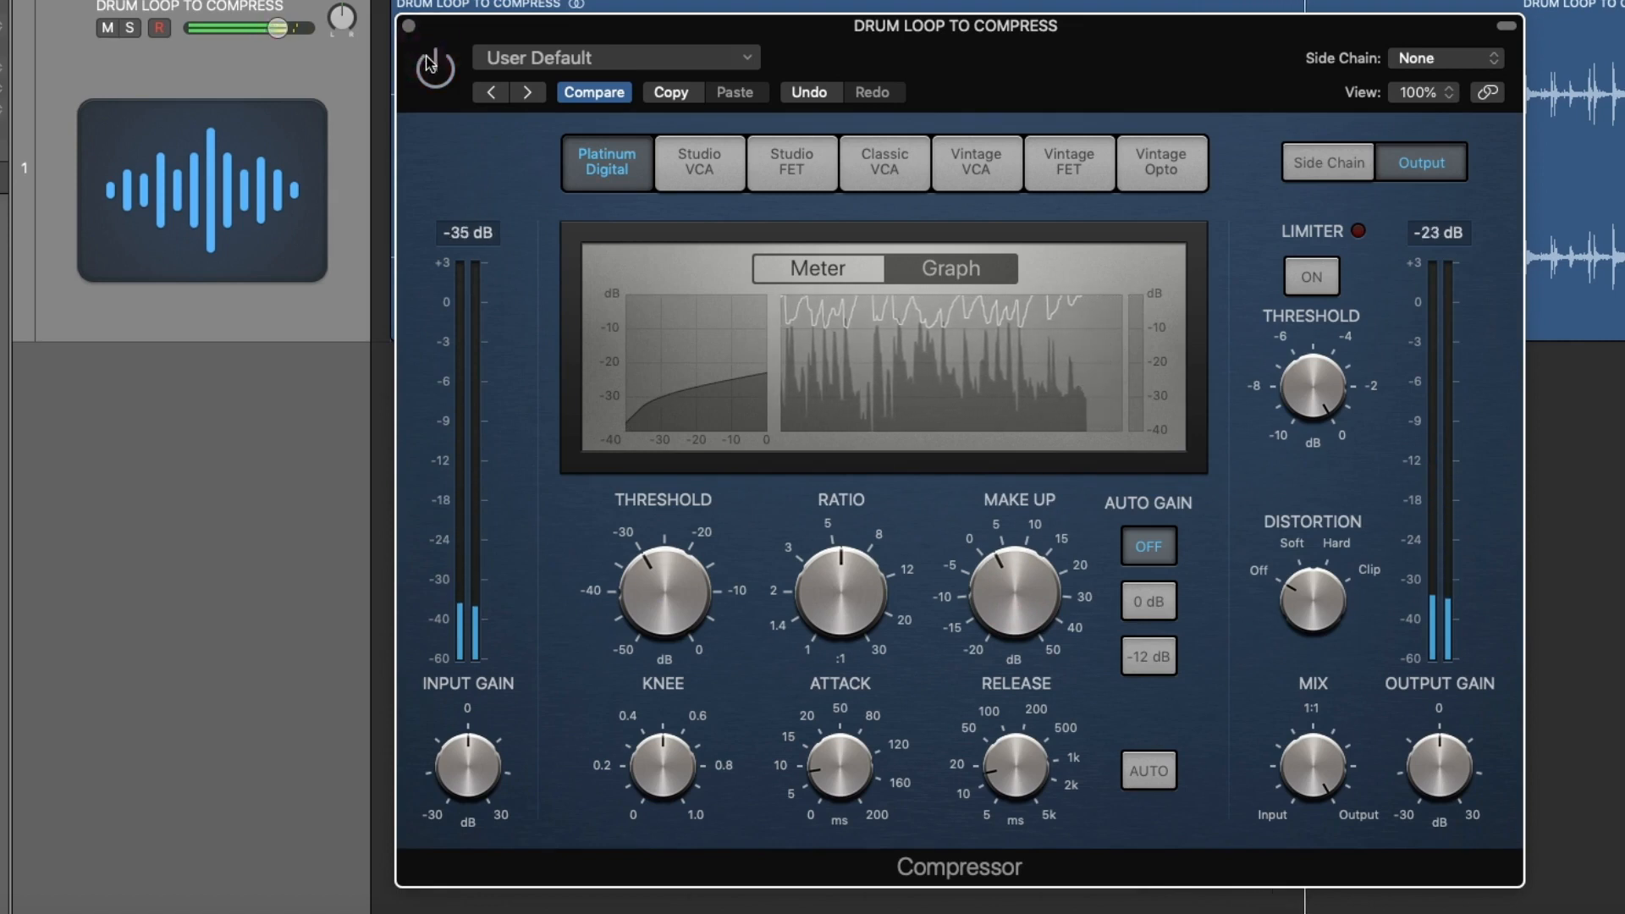
left_click(426, 56)
left_click_drag(1015, 586, 1015, 578)
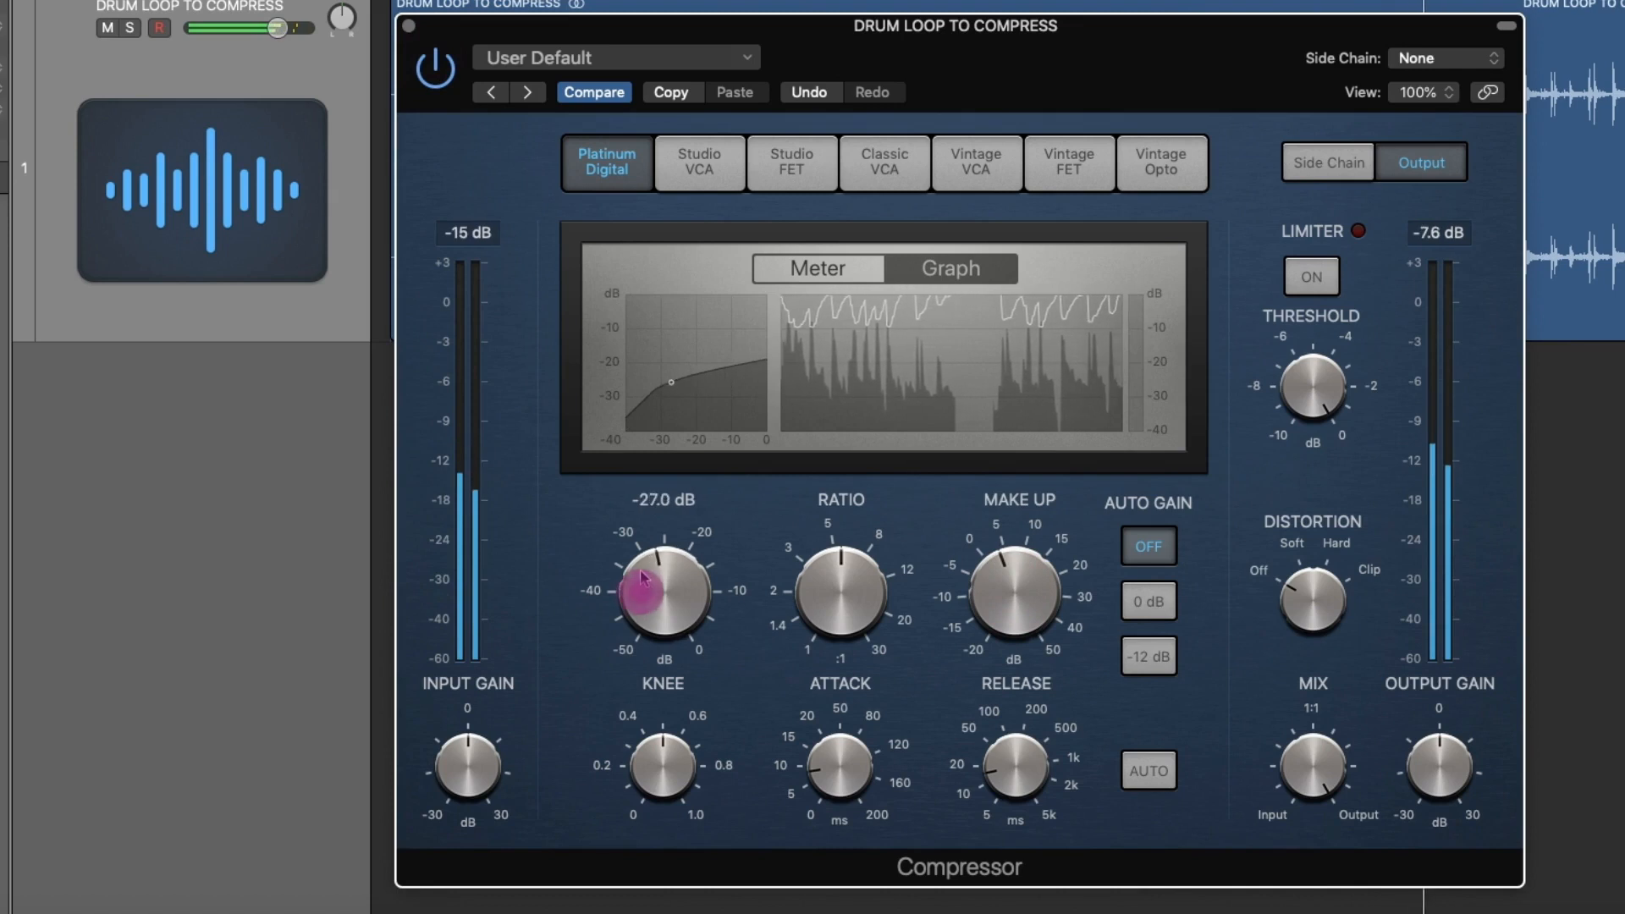
- Refine the compressor to a threshold of about -26 dB, a ratio of about 5:1, a 14 ms attack and a release of about 7 ms
left_click_drag(642, 575, 640, 566)
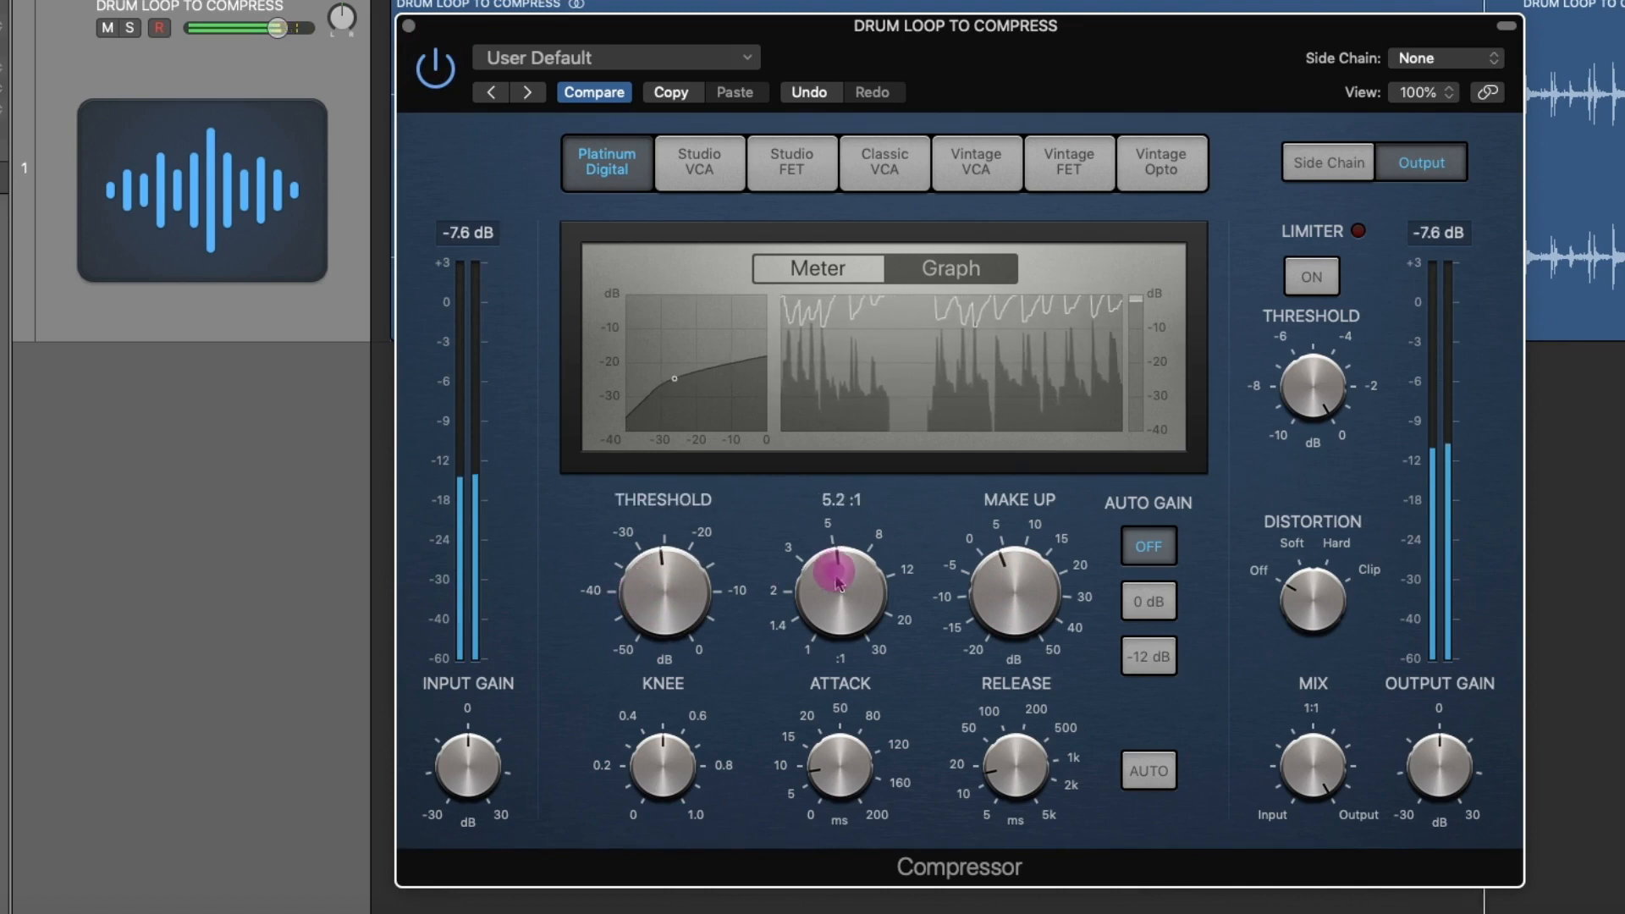
left_click_drag(847, 765, 849, 756)
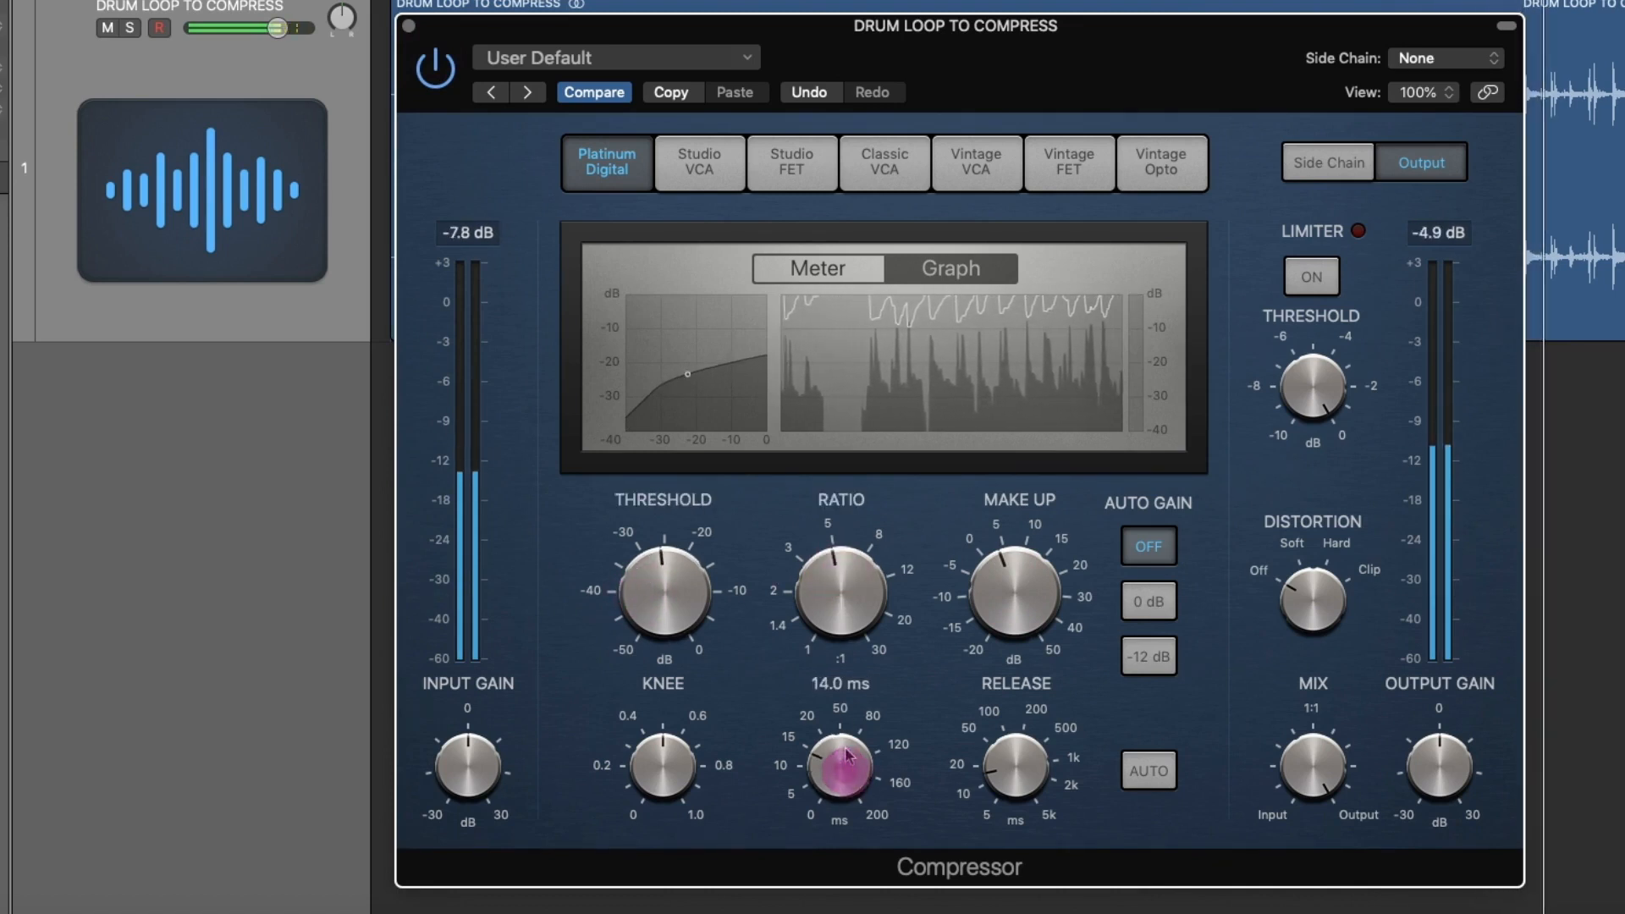
left_click(1070, 780)
left_click_drag(1005, 768, 1038, 913)
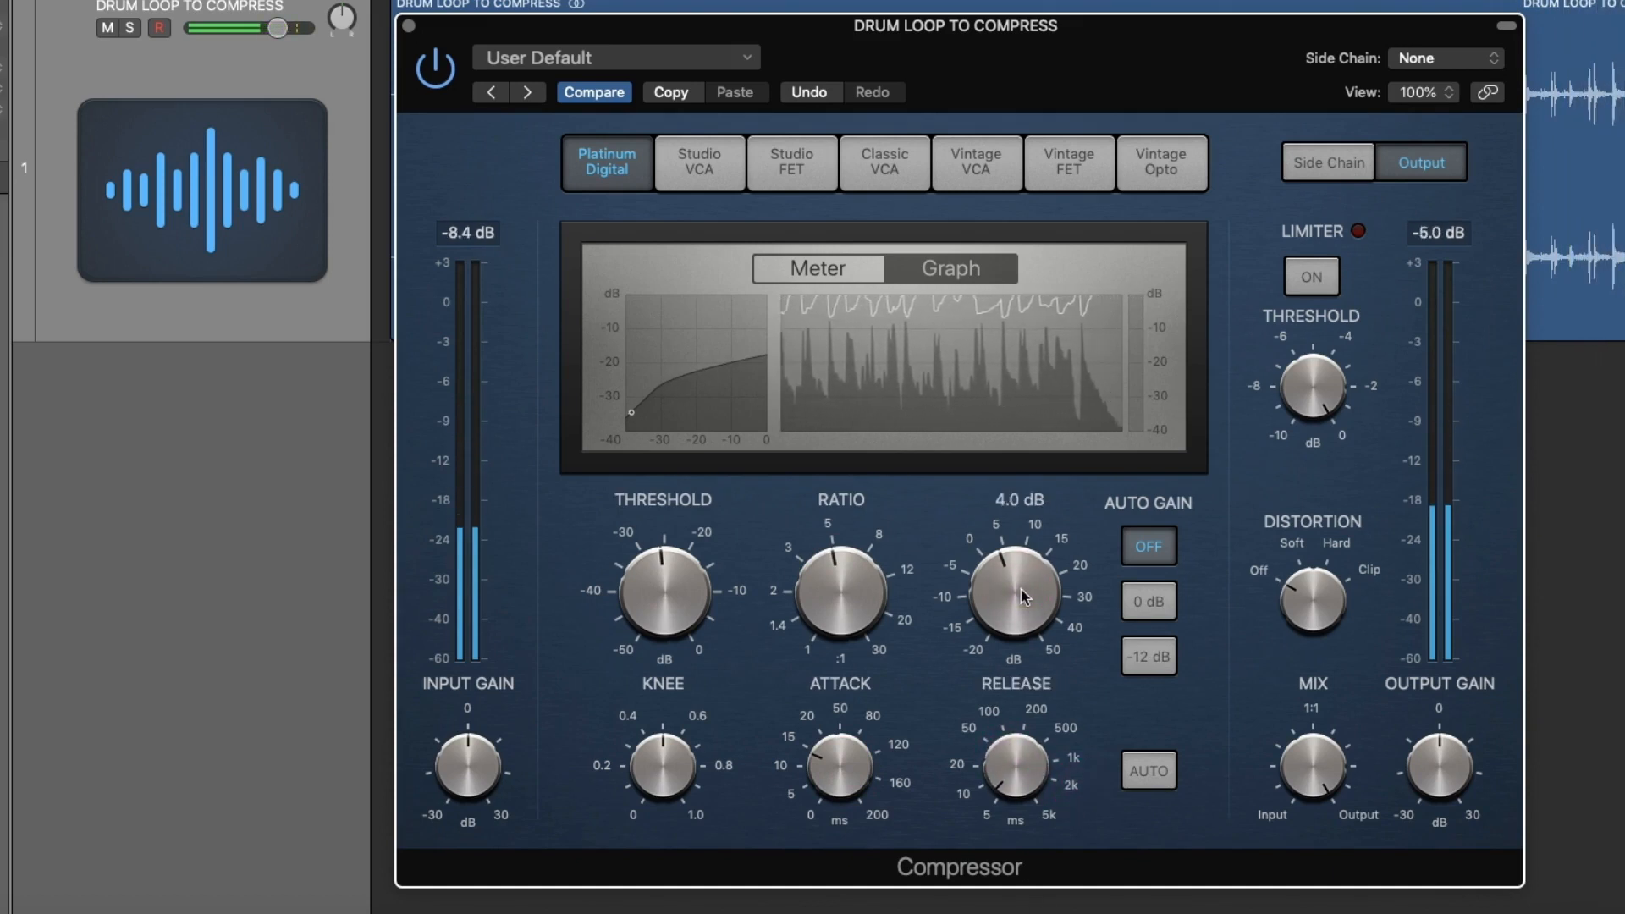
left_click_drag(1011, 581, 1005, 576)
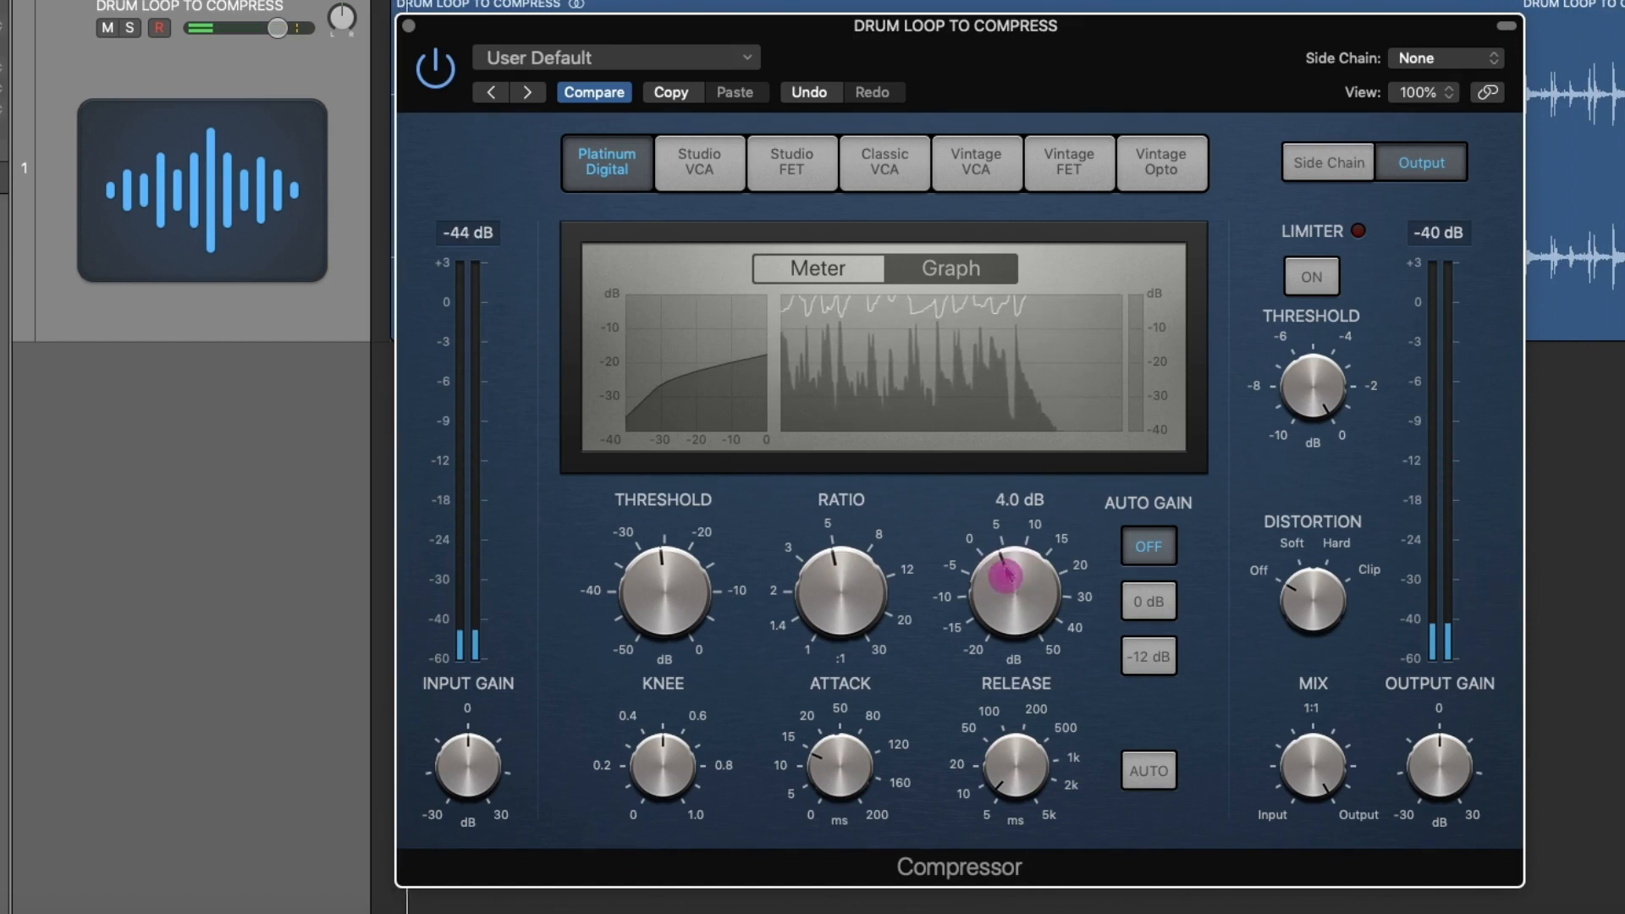